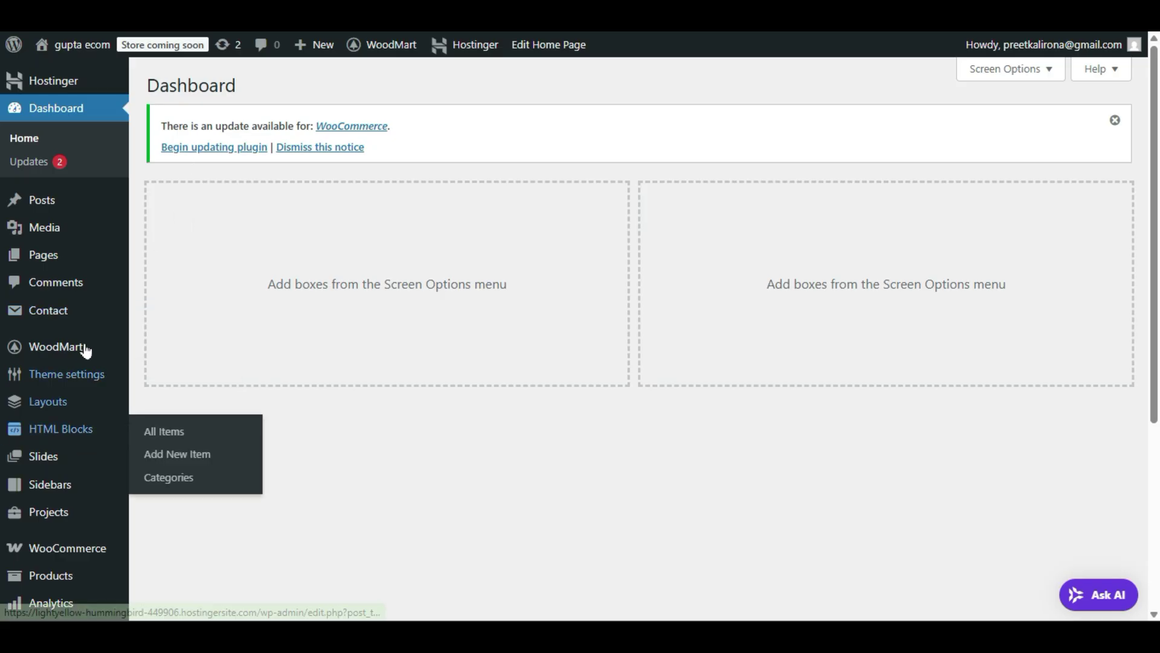
Open the Social profiles section of the WoodMart theme settings
mouse_move(60, 374)
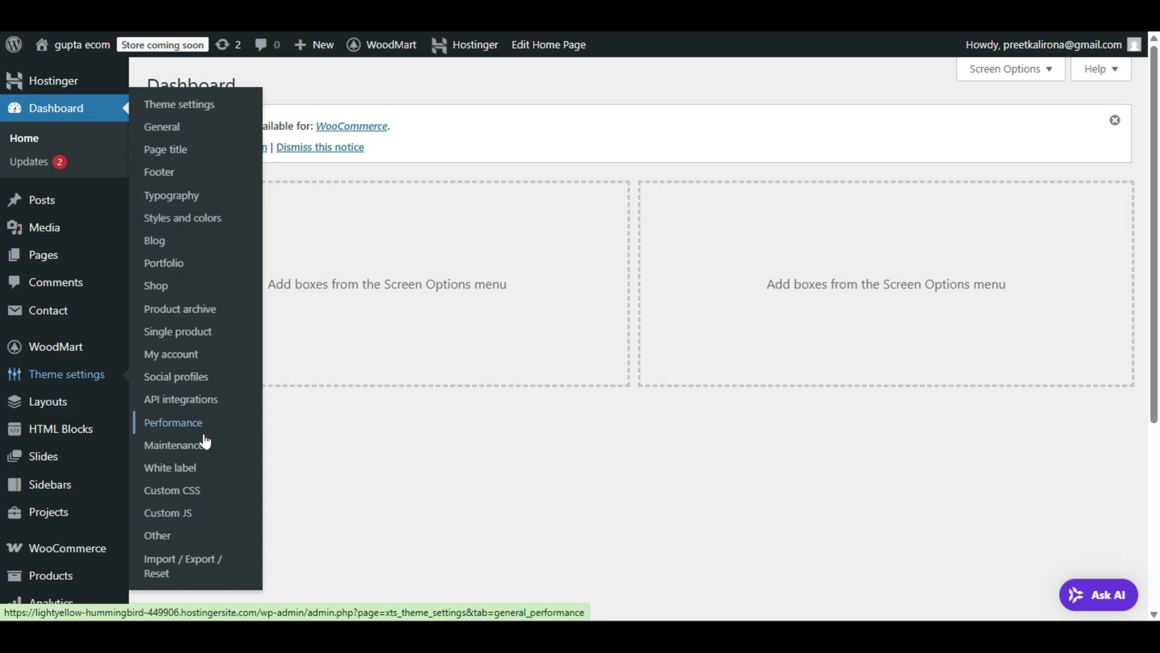
click(209, 385)
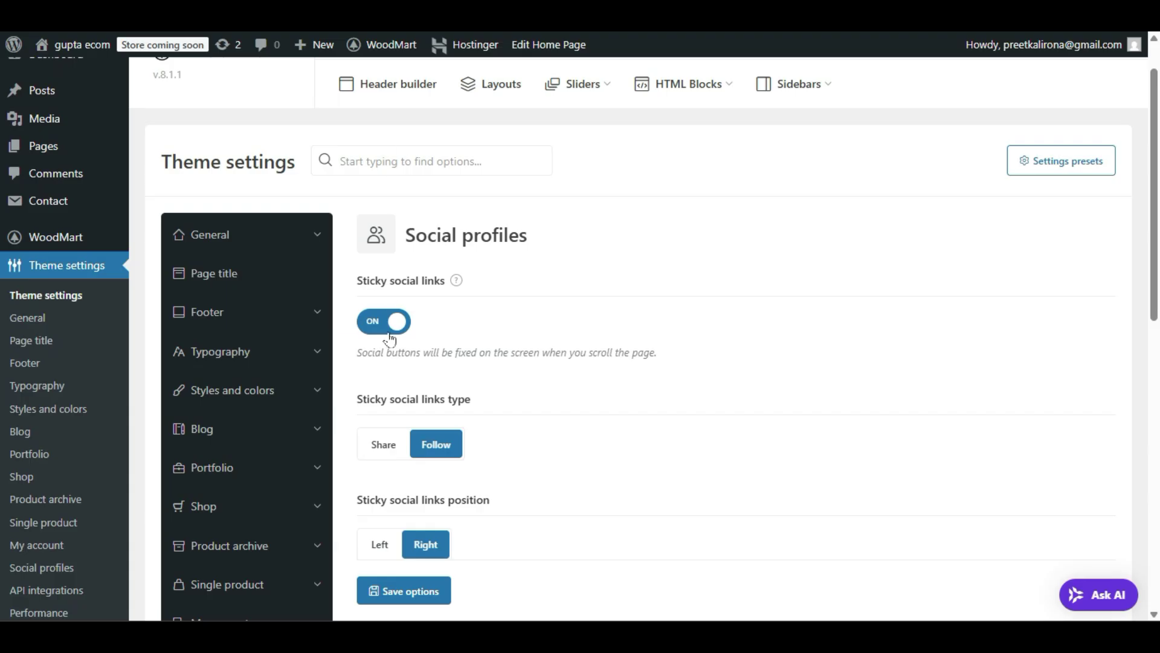
Try switching Sticky social links off and back on, and changing the links type to Share and back to Follow
click(390, 336)
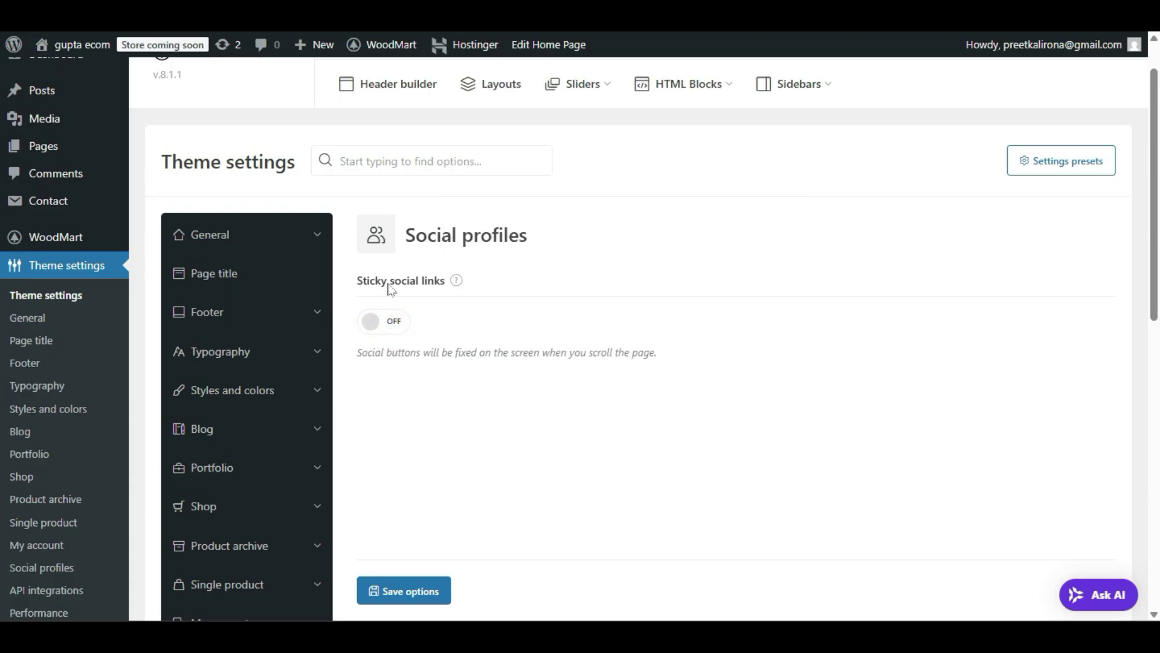
click(373, 317)
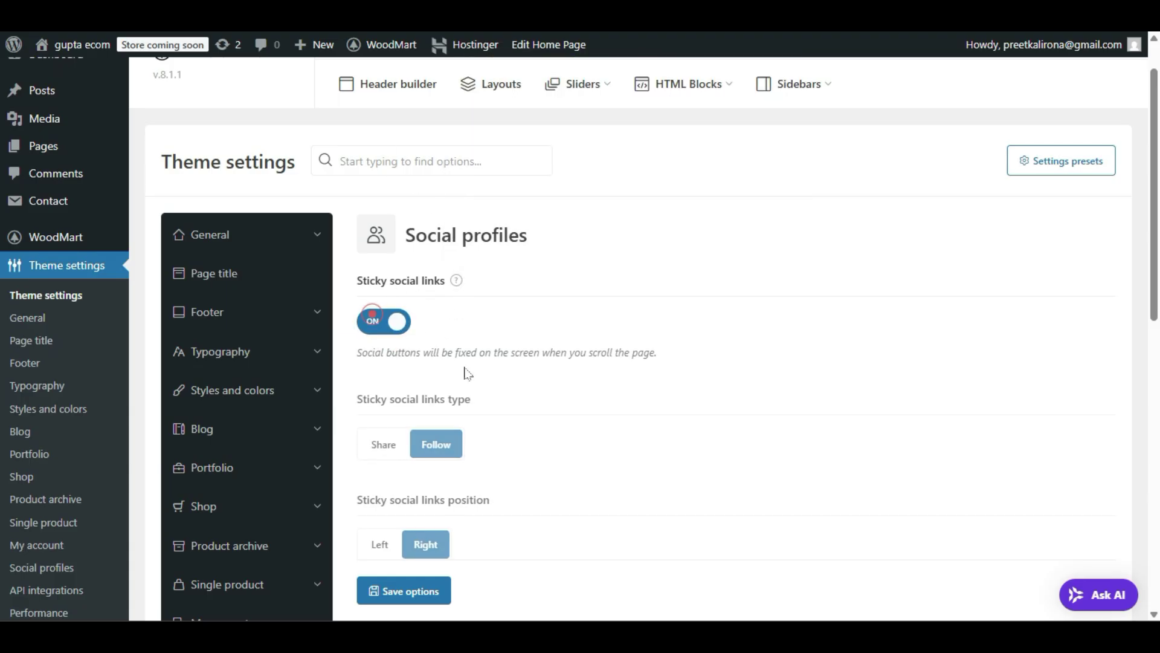
scroll(469, 374, down, 2)
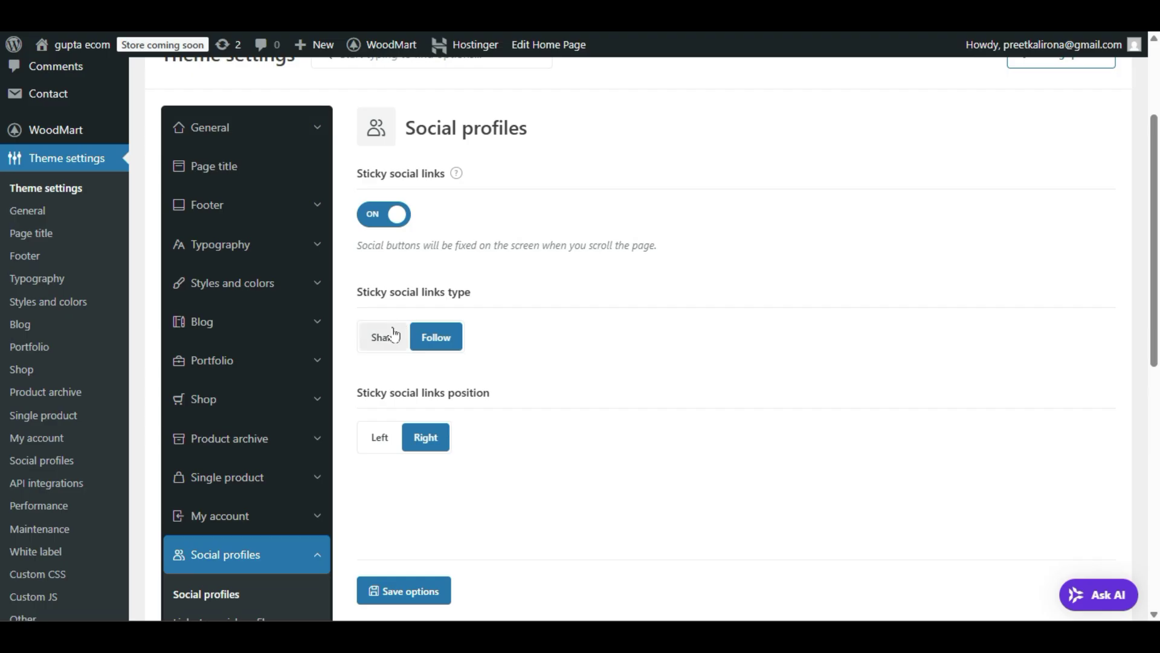
click(394, 335)
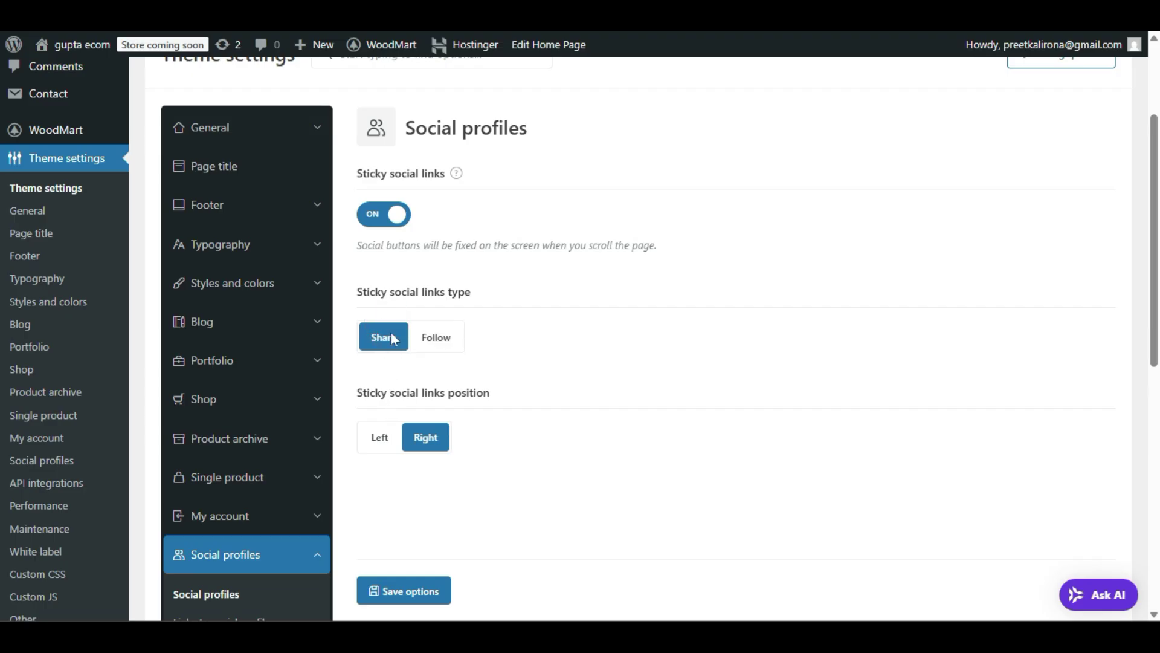
click(435, 337)
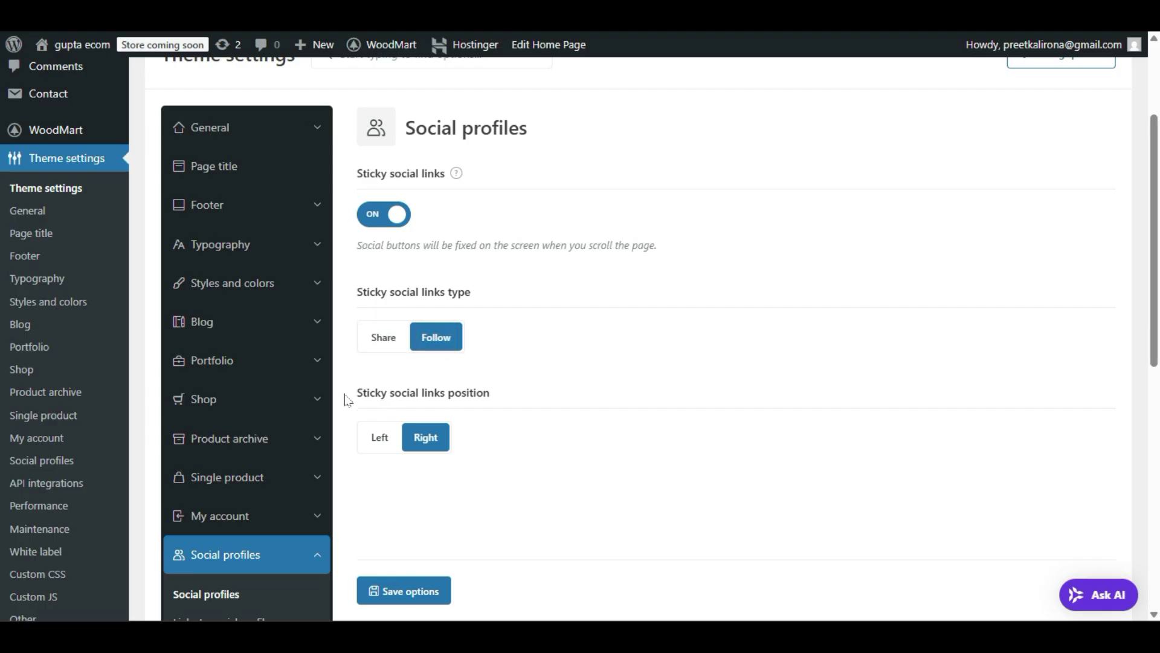
Set the sticky social links position to Left and save the options
scroll(487, 422, down, 2)
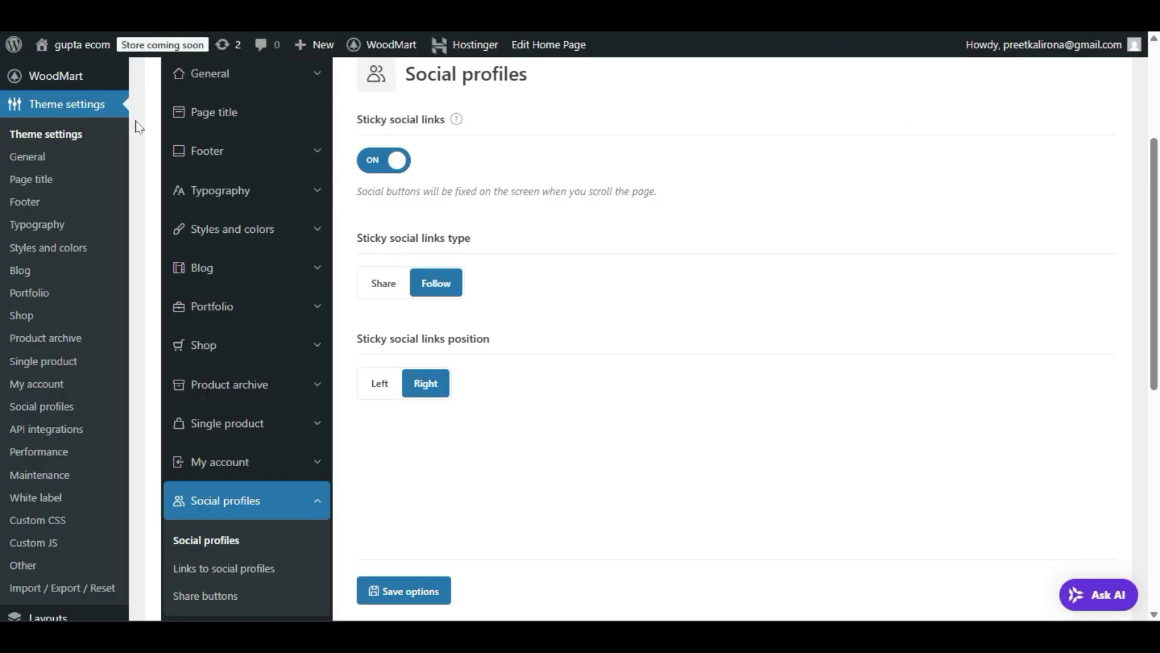
click(384, 390)
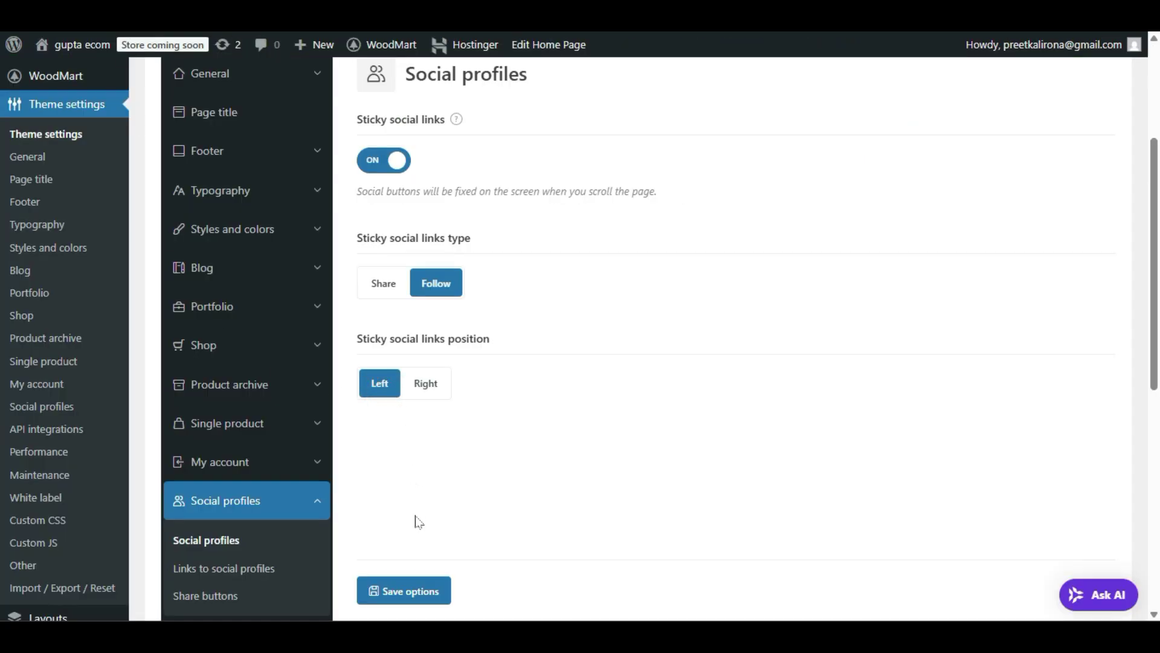
click(421, 587)
click(427, 589)
Open the Links to social profiles settings and compare the link fields with the social icons on the storefront
scroll(465, 302, down, 3)
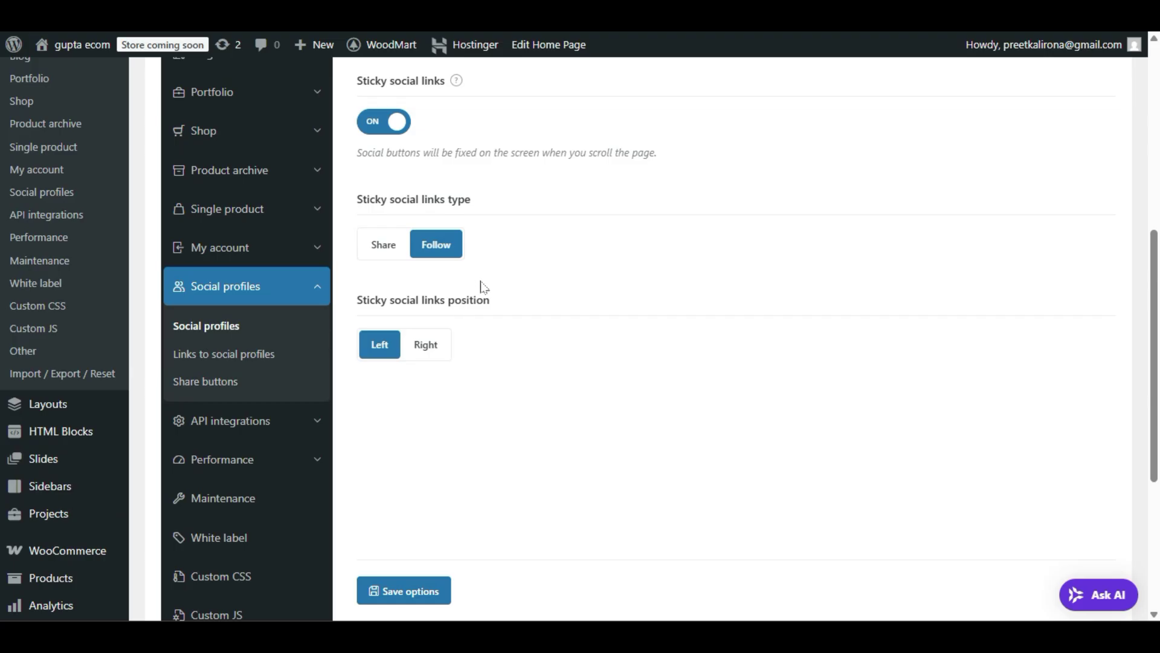
click(257, 357)
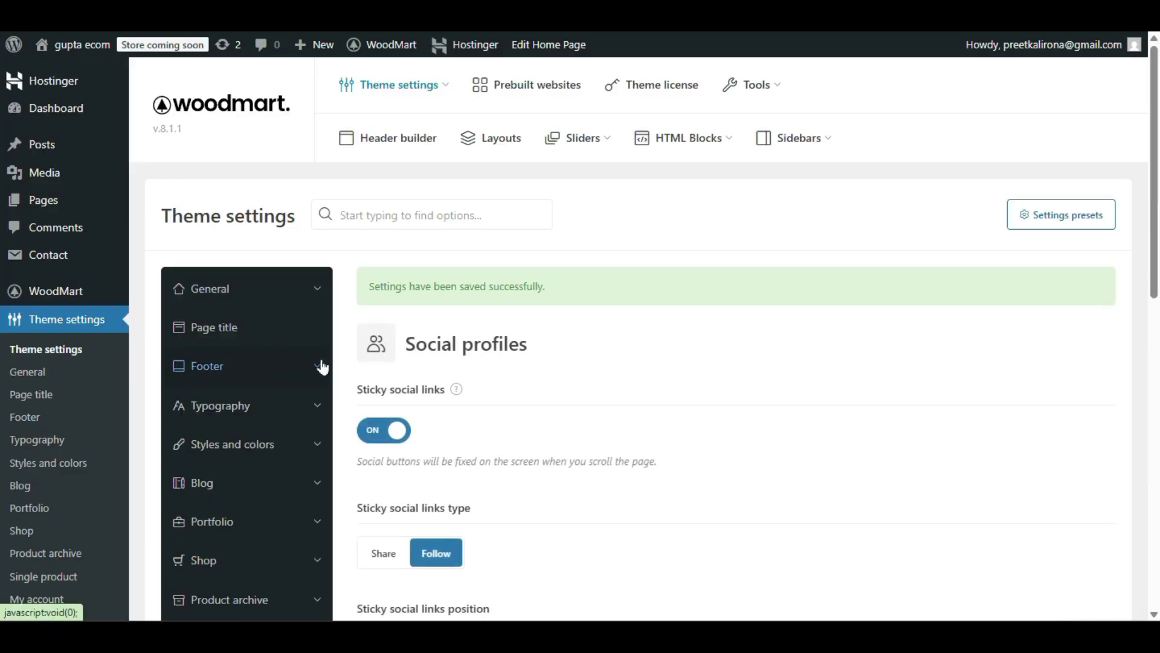
scroll(396, 366, down, 3)
scroll(396, 366, down, 2)
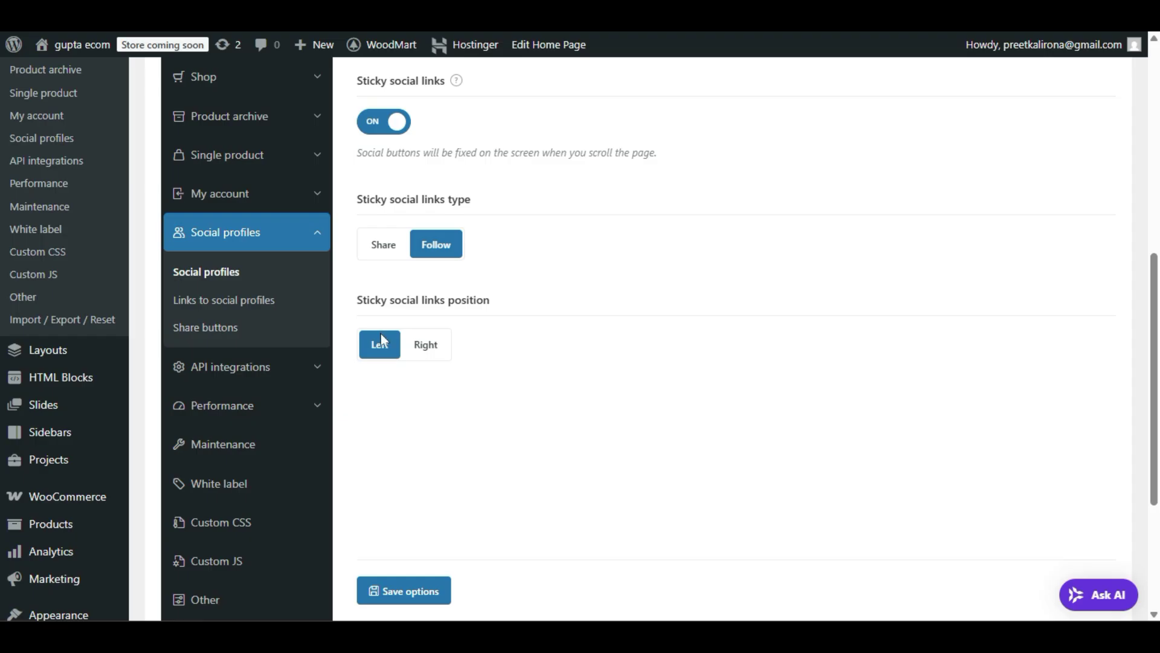
click(232, 305)
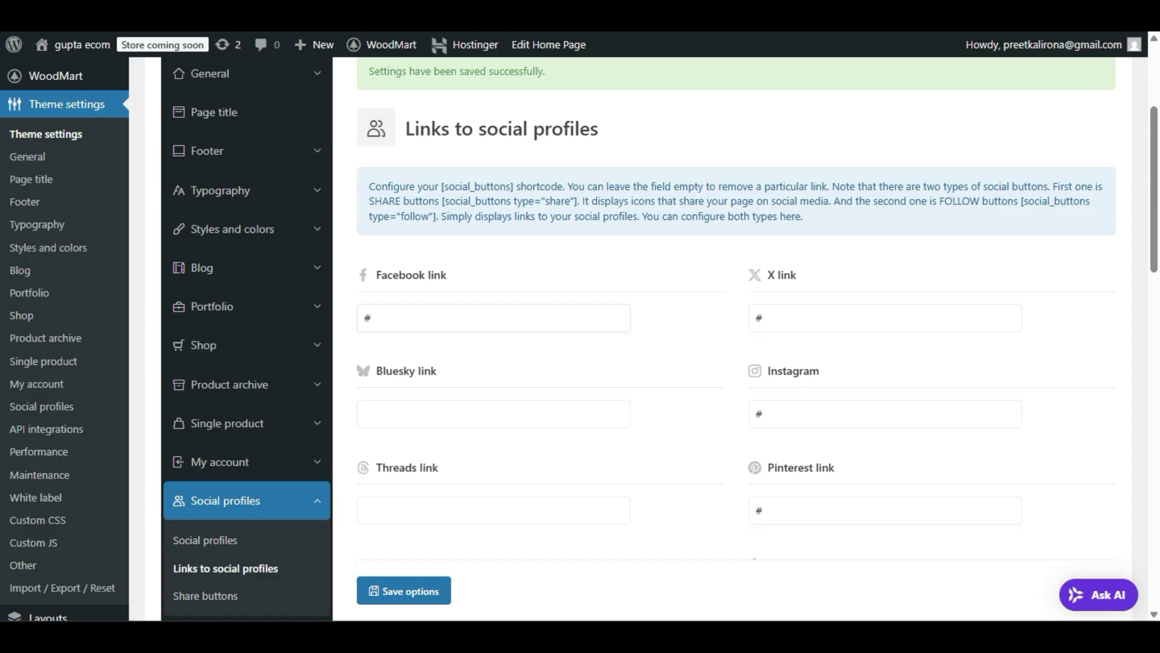
scroll(469, 329, down, 8)
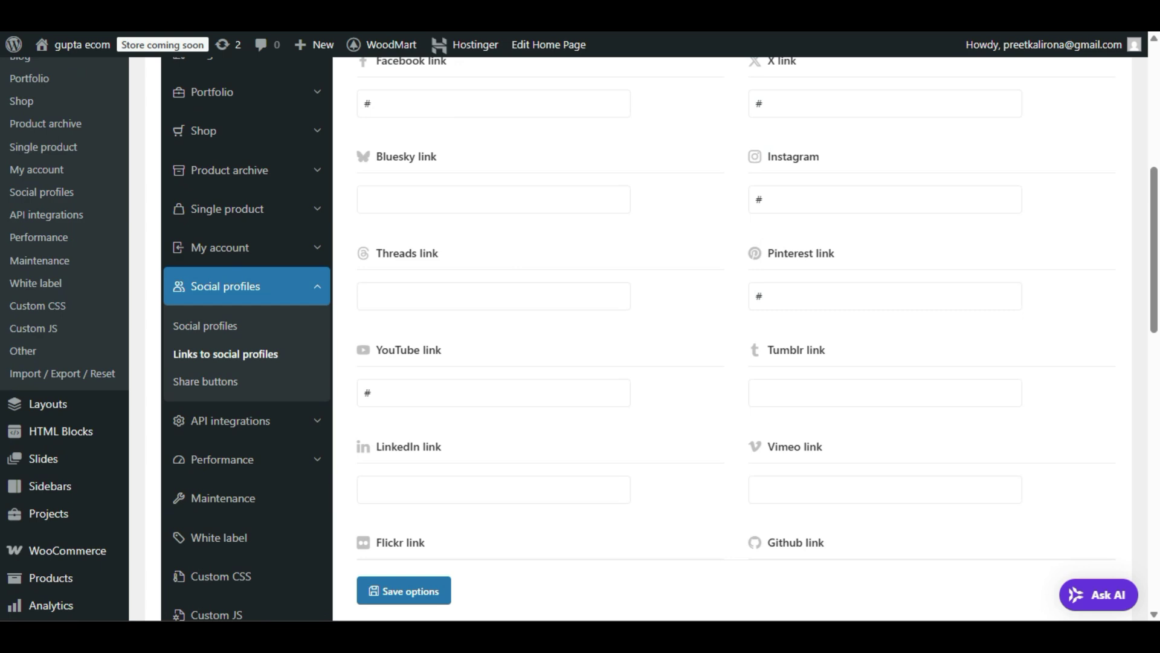
scroll(661, 286, up, 2)
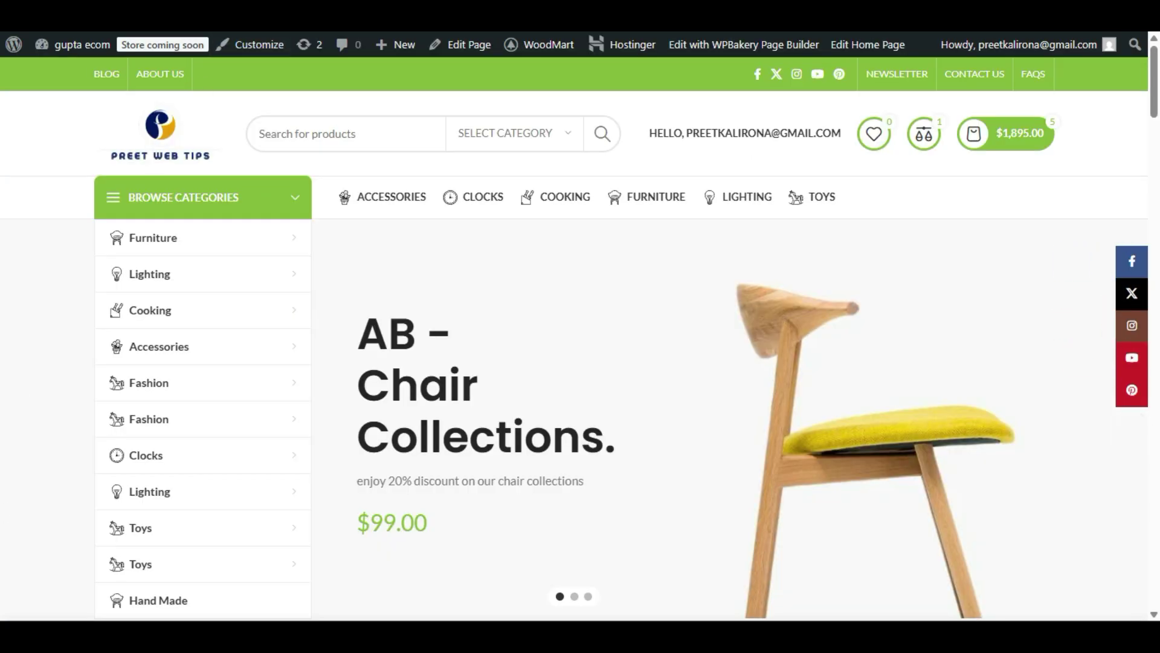
click(120, 18)
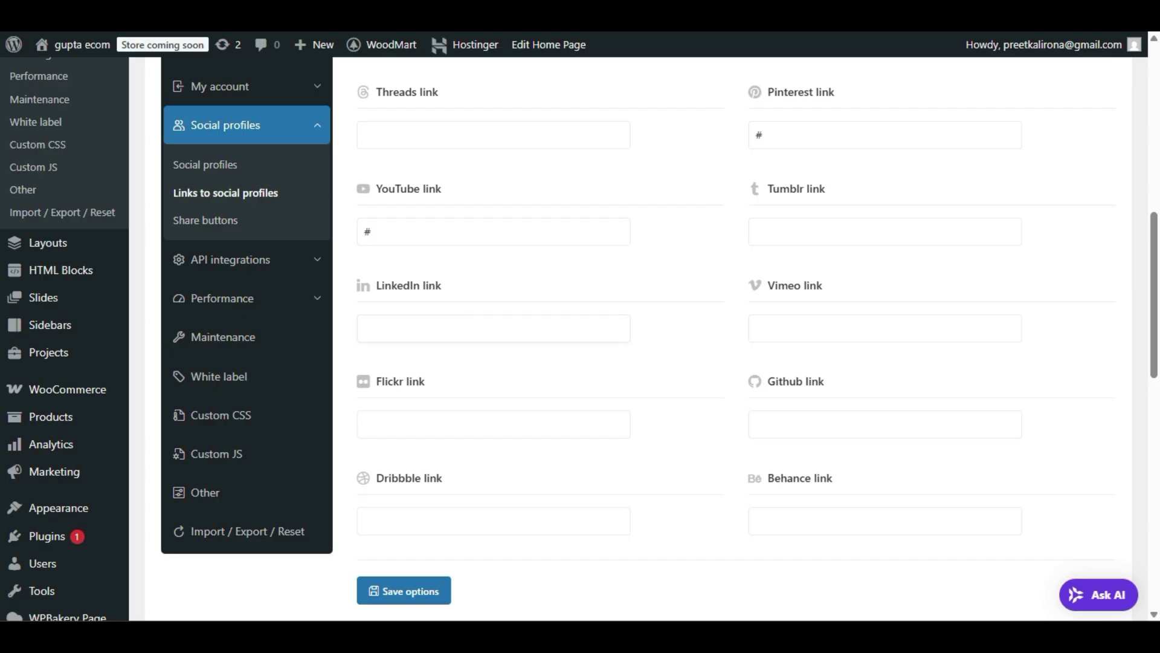
scroll(422, 403, up, 2)
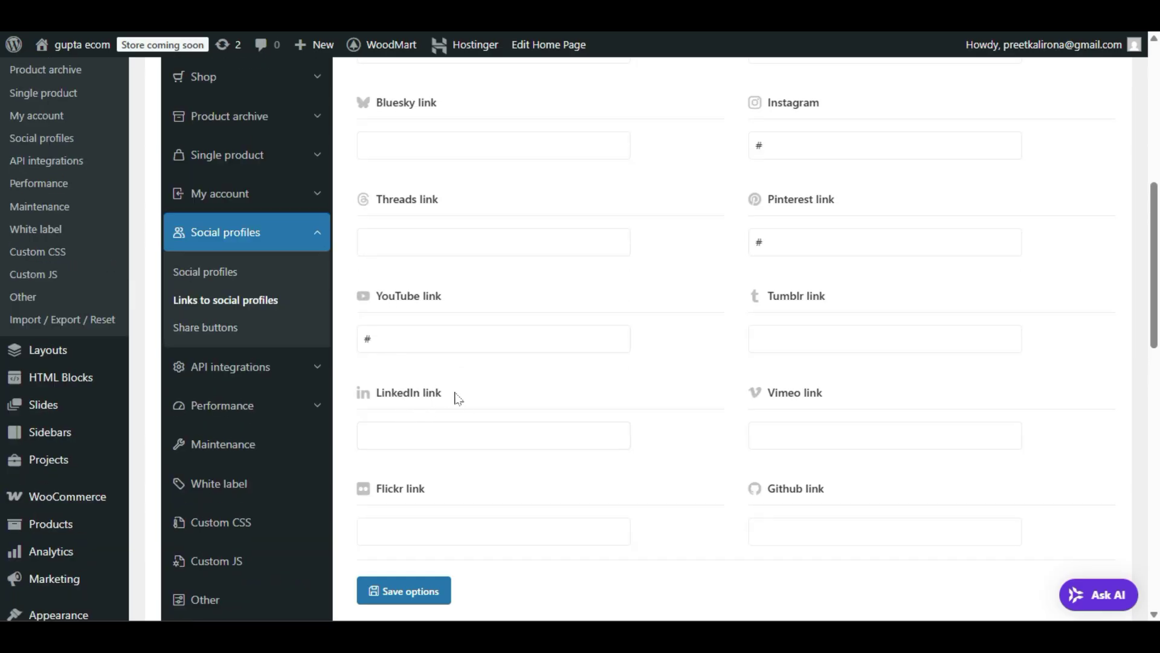
Clear the placeholder from the Facebook link and X link fields
click(456, 440)
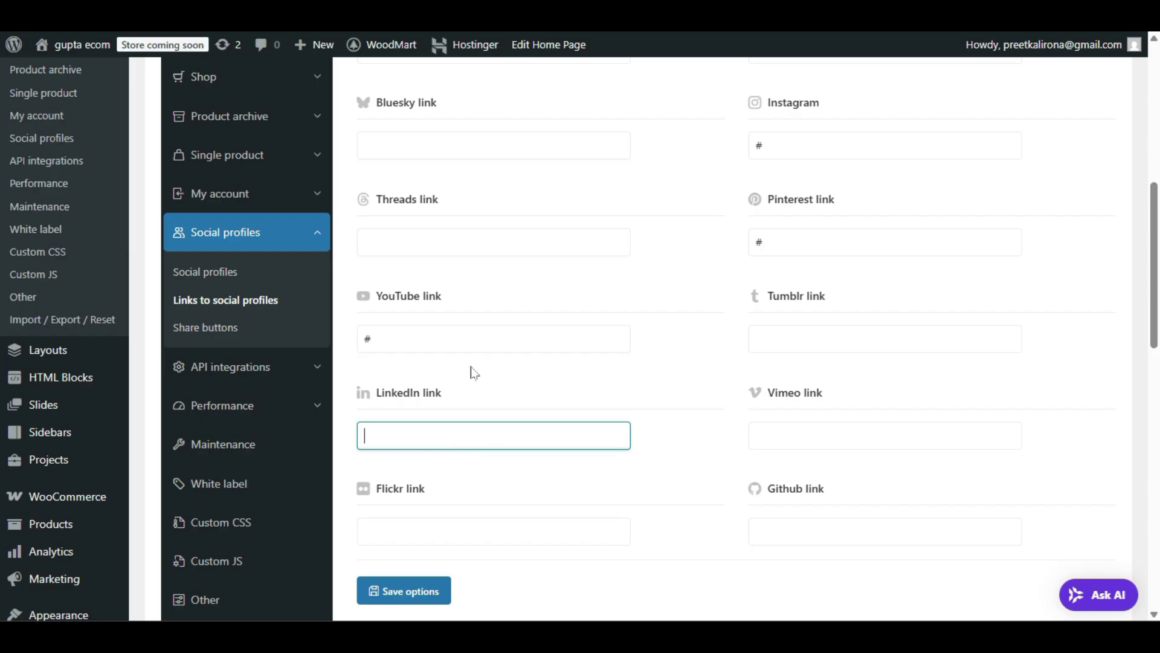
scroll(477, 376, up, 4)
double_click(388, 254)
key(BackSpace)
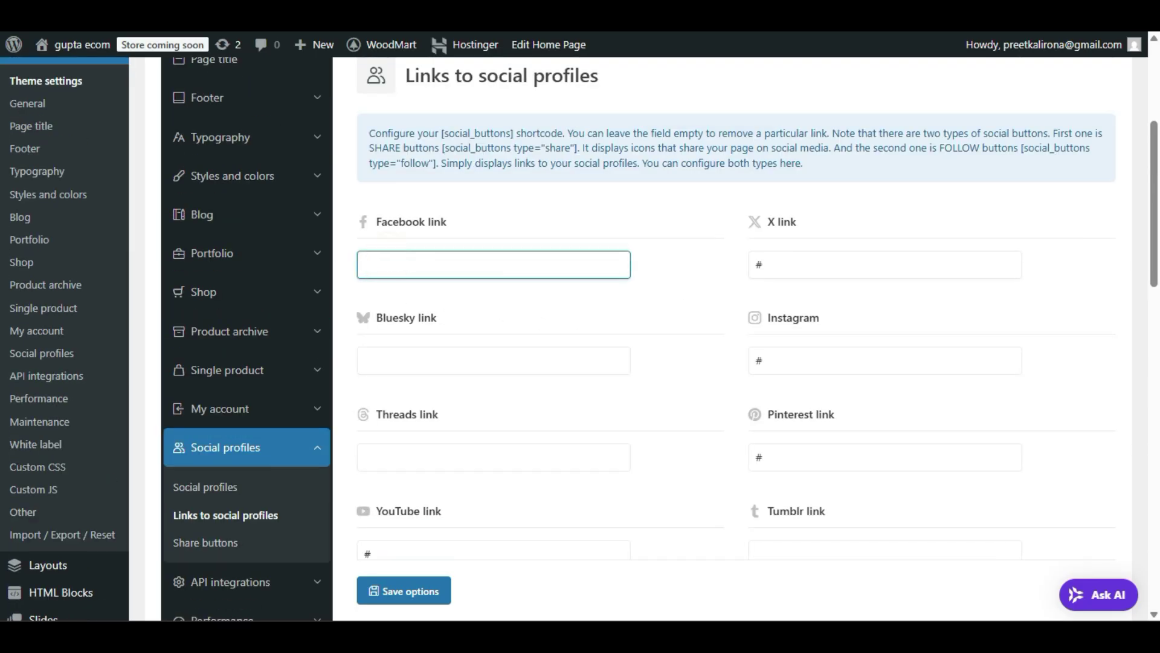
click(768, 261)
click(738, 272)
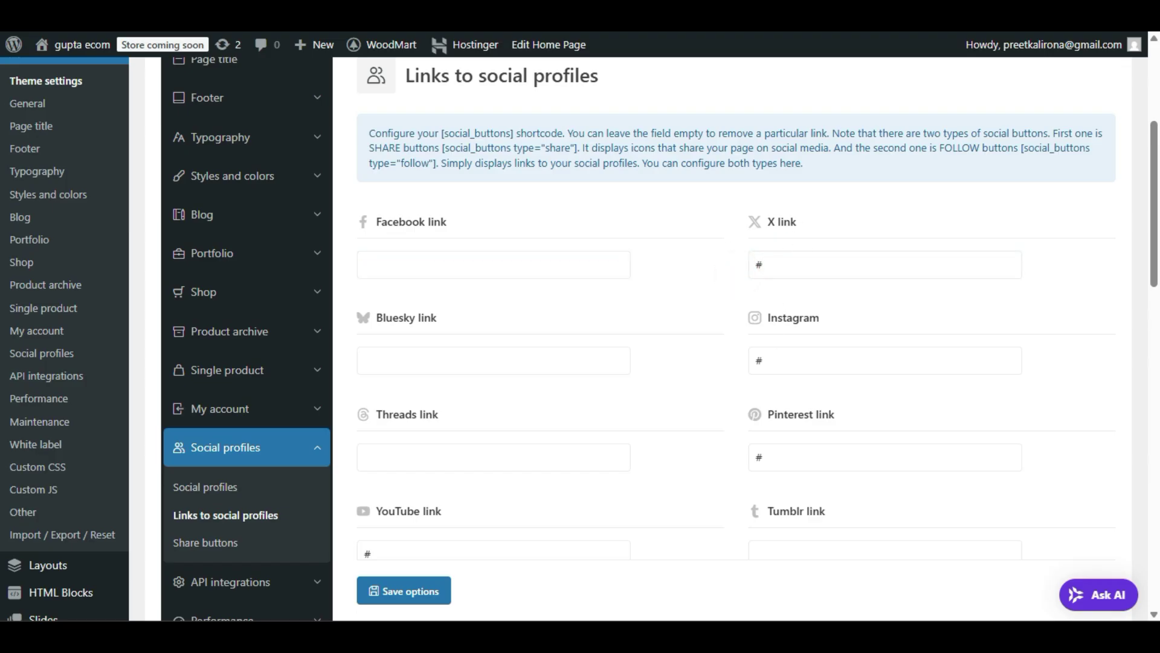
click(763, 265)
key(BackSpace)
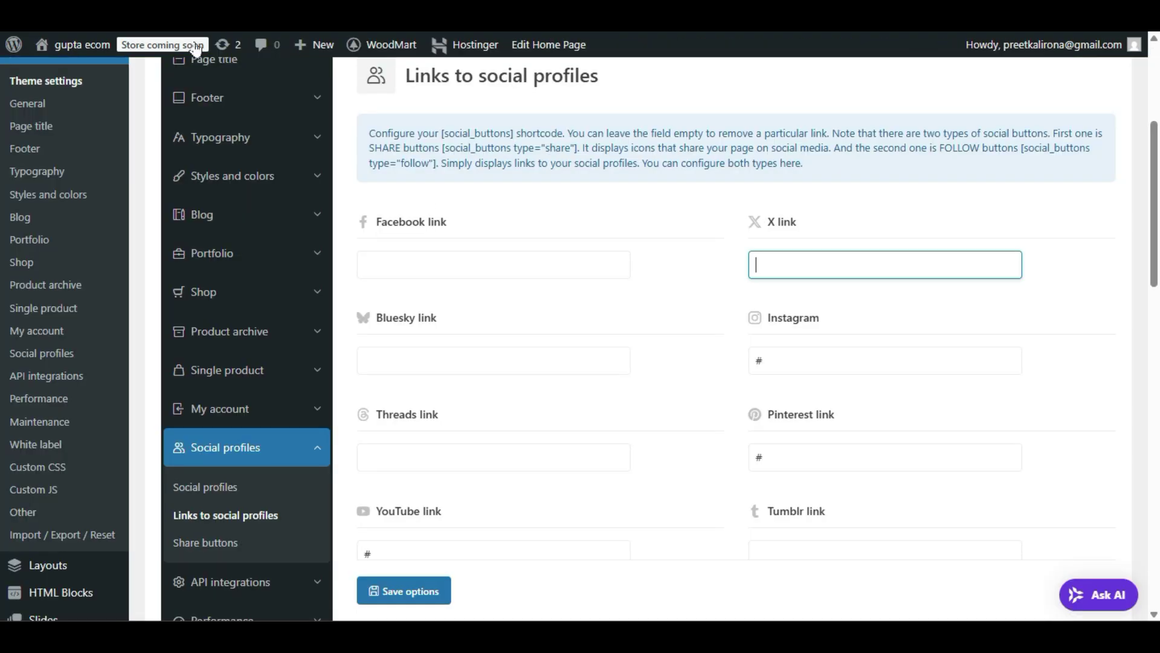
click(436, 269)
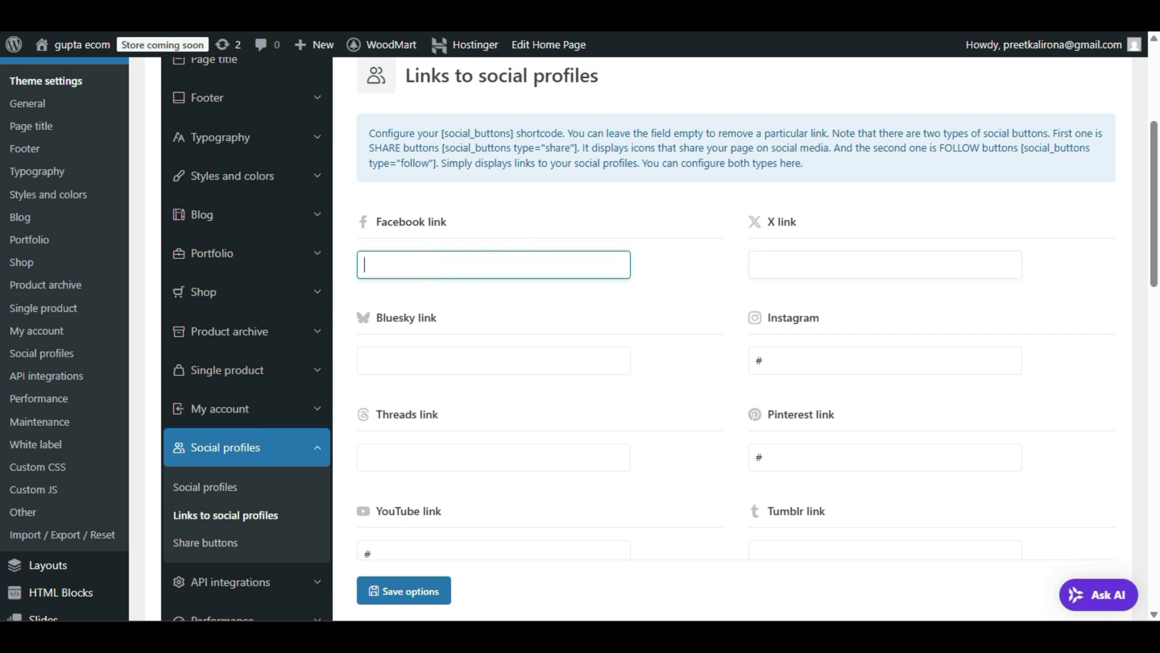
Clear the Instagram and Pinterest link fields and save the options
click(775, 356)
key(BackSpace)
key(Tab)
key(Tab)
click(771, 456)
key(BackSpace)
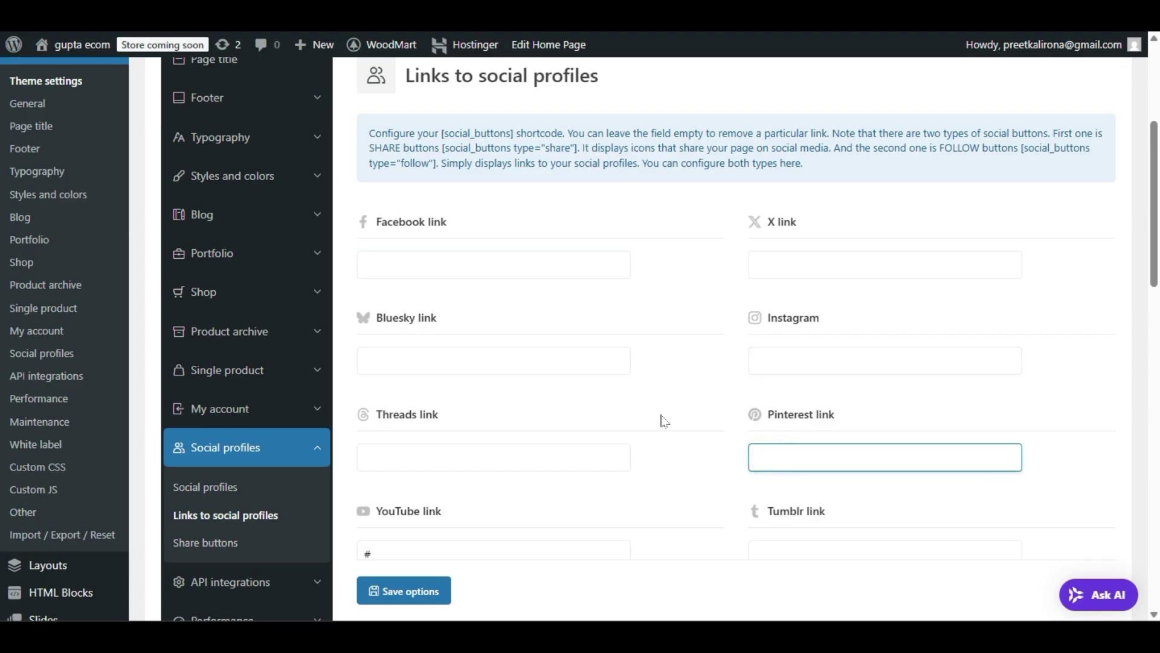
scroll(663, 421, down, 3)
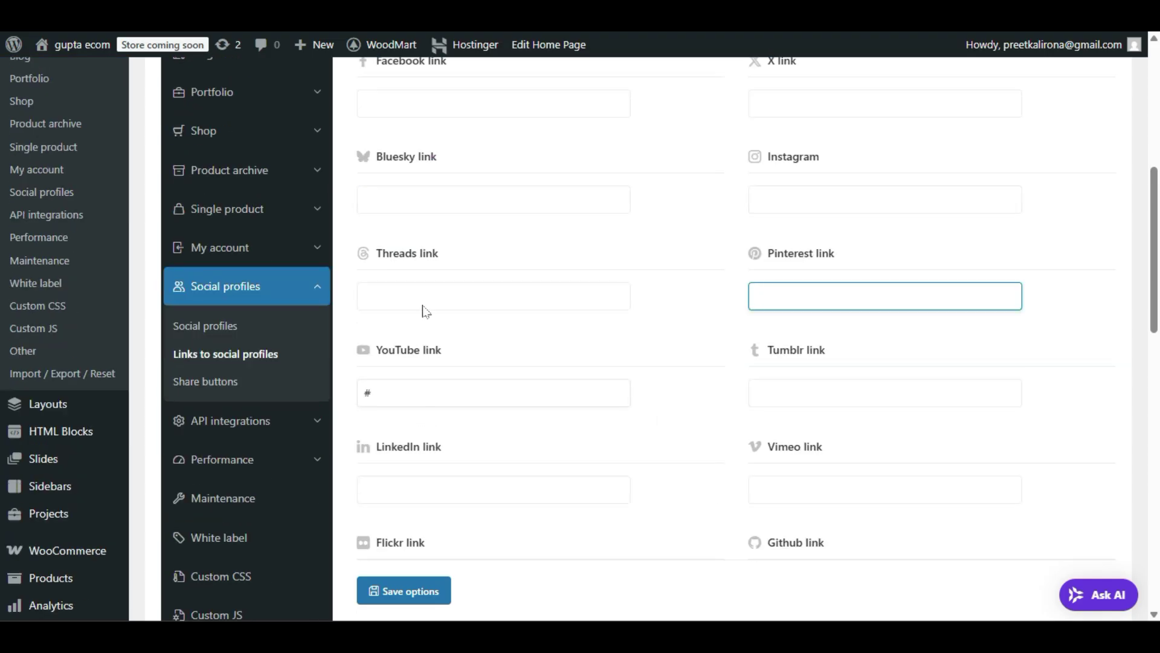
scroll(679, 399, down, 4)
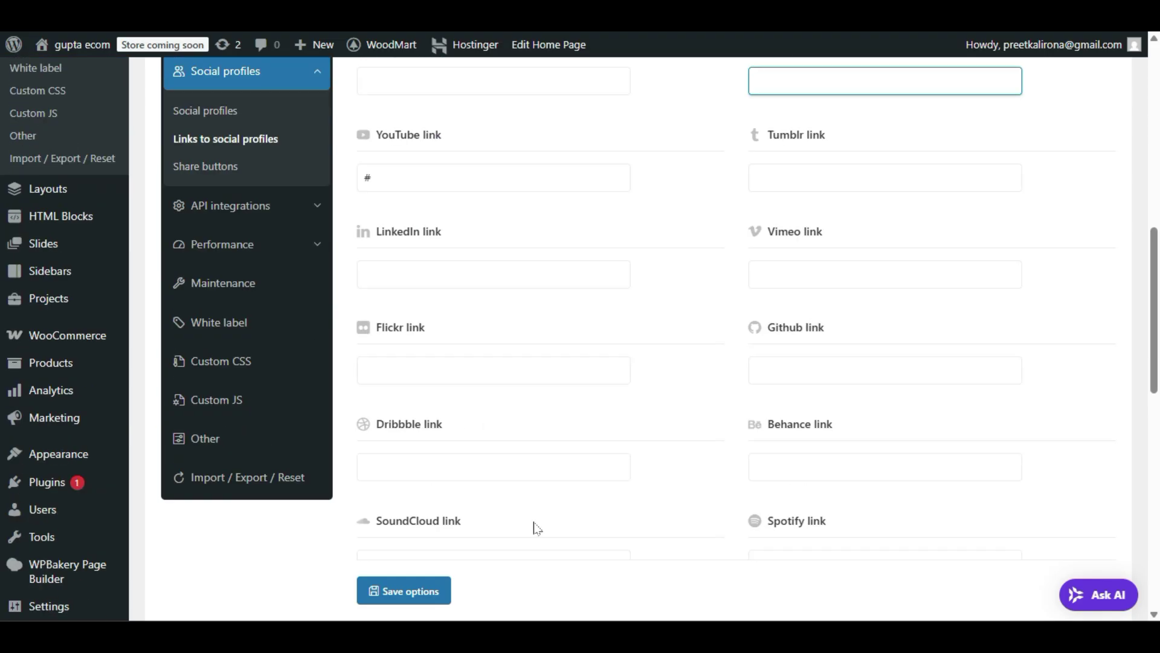
click(437, 601)
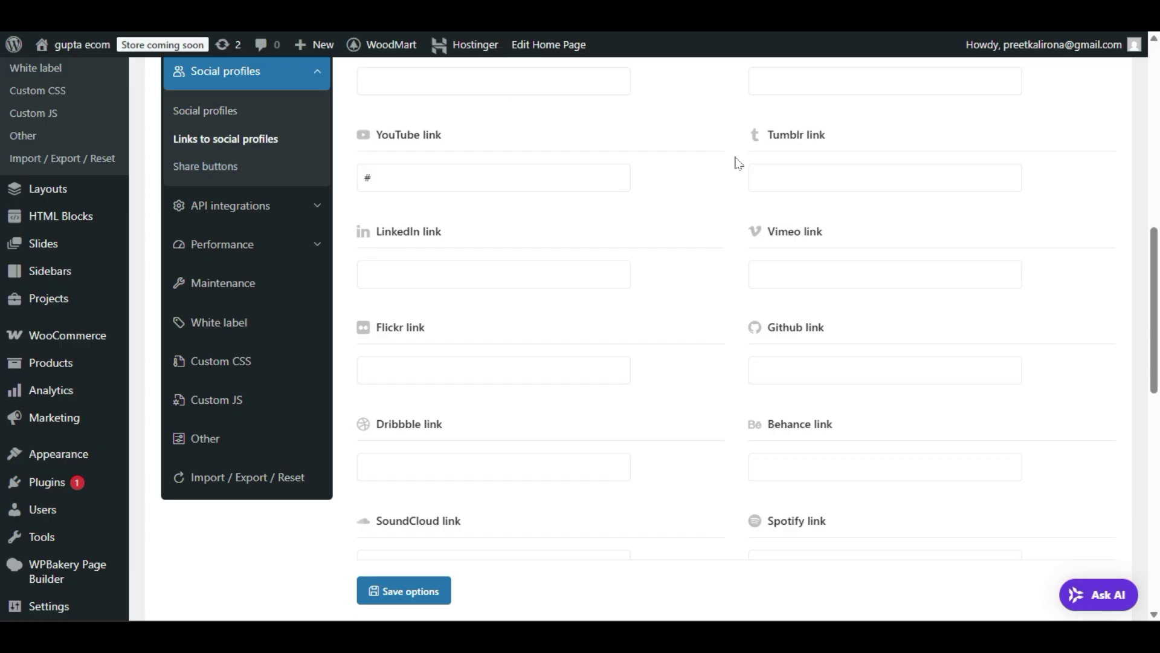
Open the Share buttons settings under Social profiles and review the share toggles for each network
scroll(733, 161, down, 10)
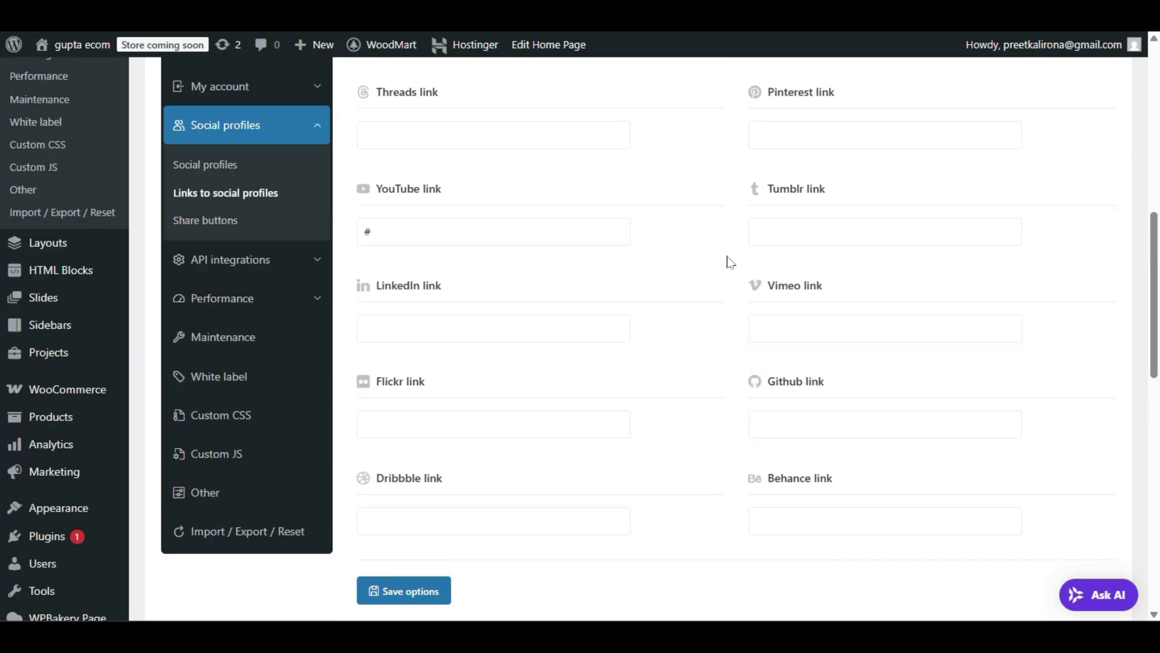
click(215, 220)
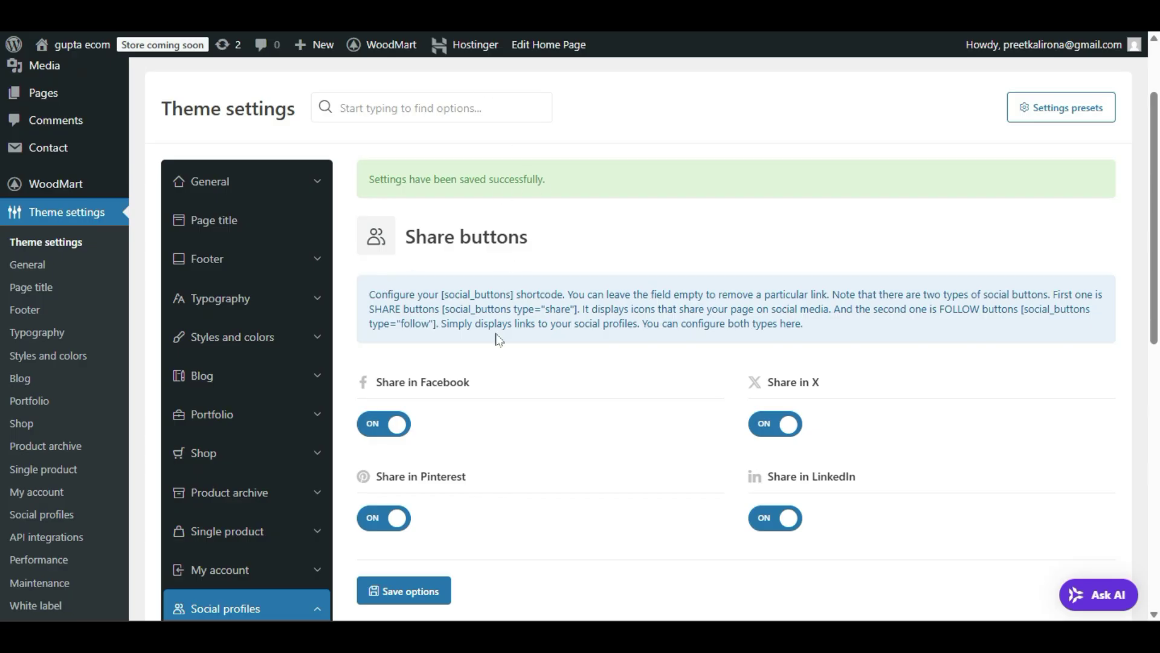
scroll(552, 348, down, 2)
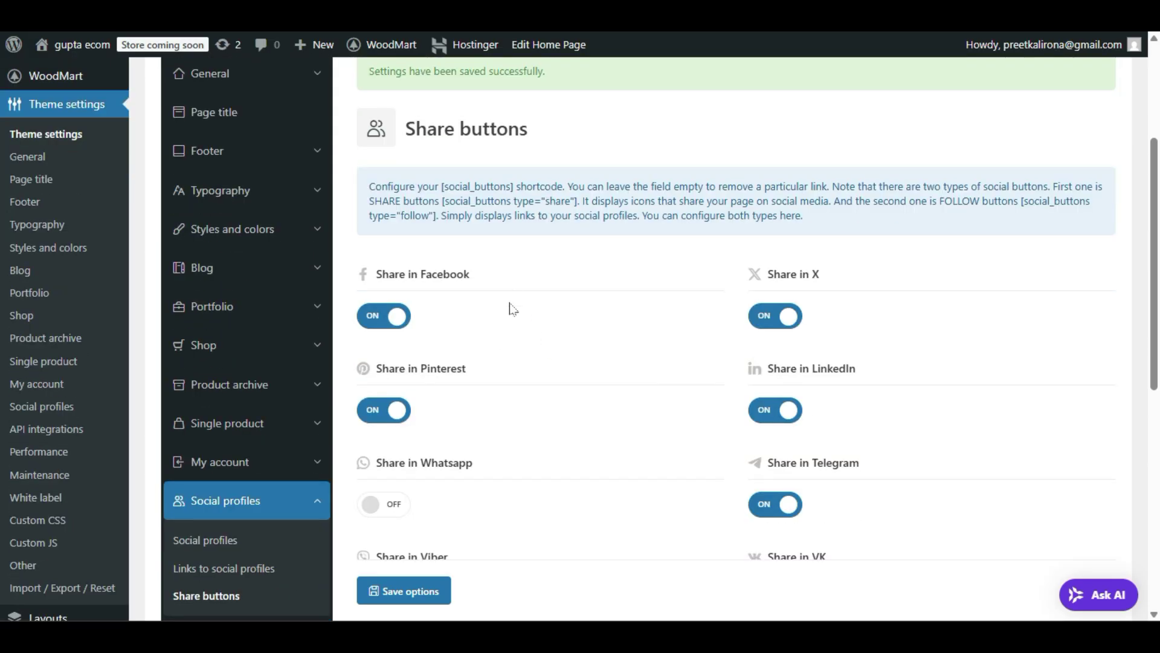
scroll(511, 307, down, 1)
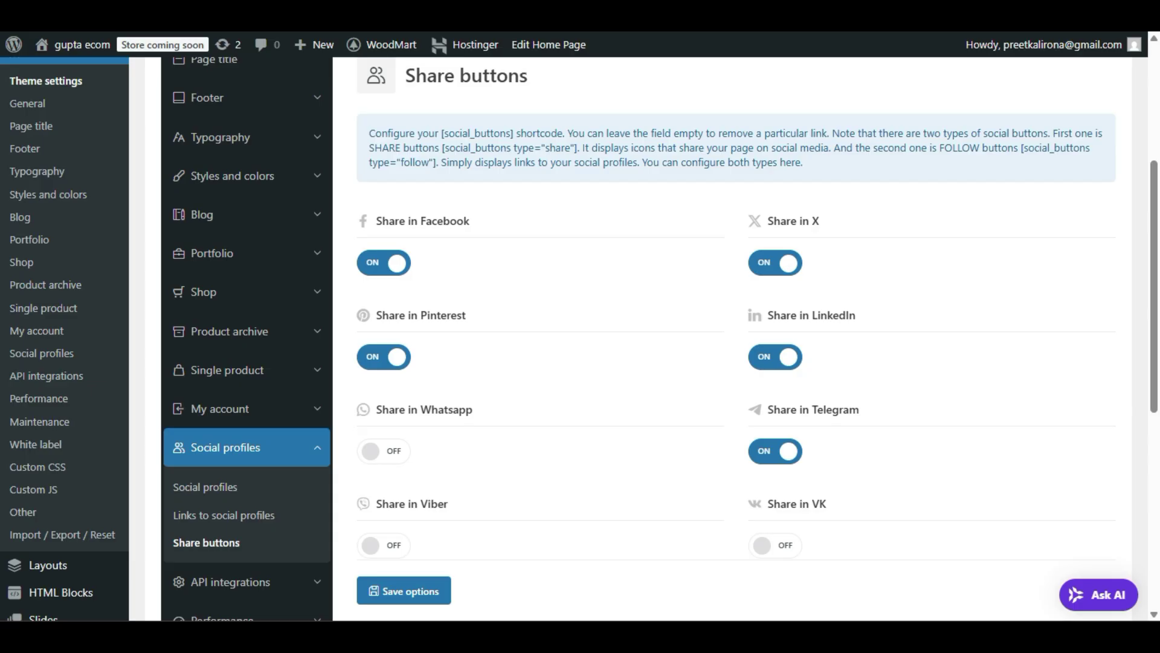
Highlight the [social_buttons] shortcode in the Share buttons description, then clear the selection
drag(514, 133, 443, 133)
right_click(442, 133)
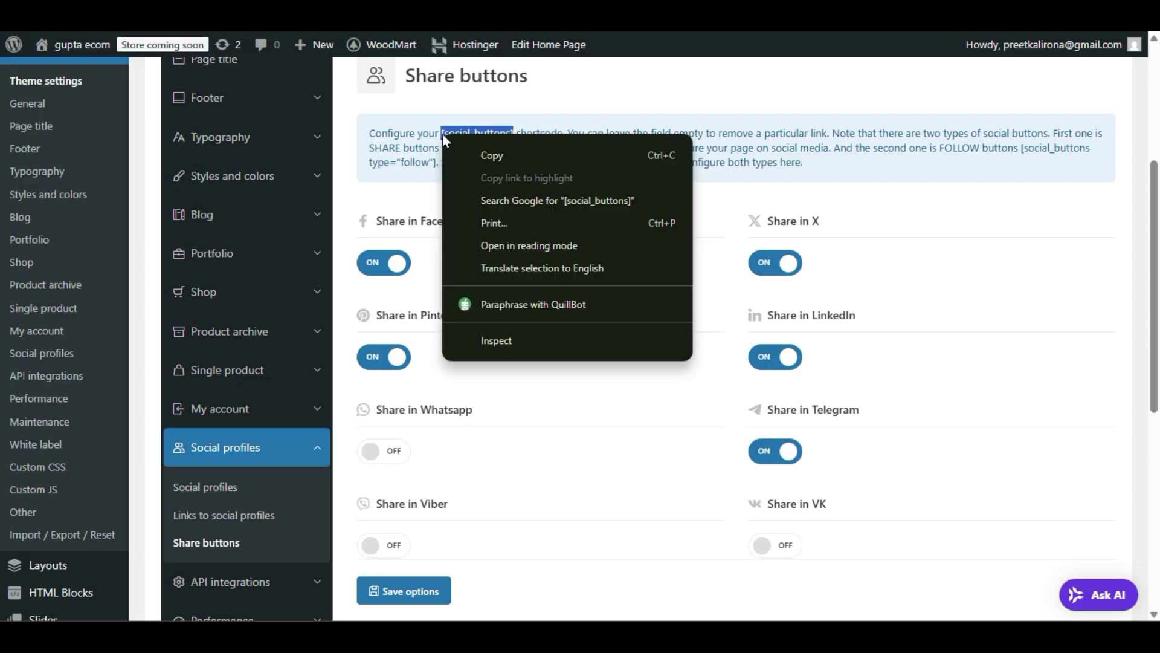
click(455, 143)
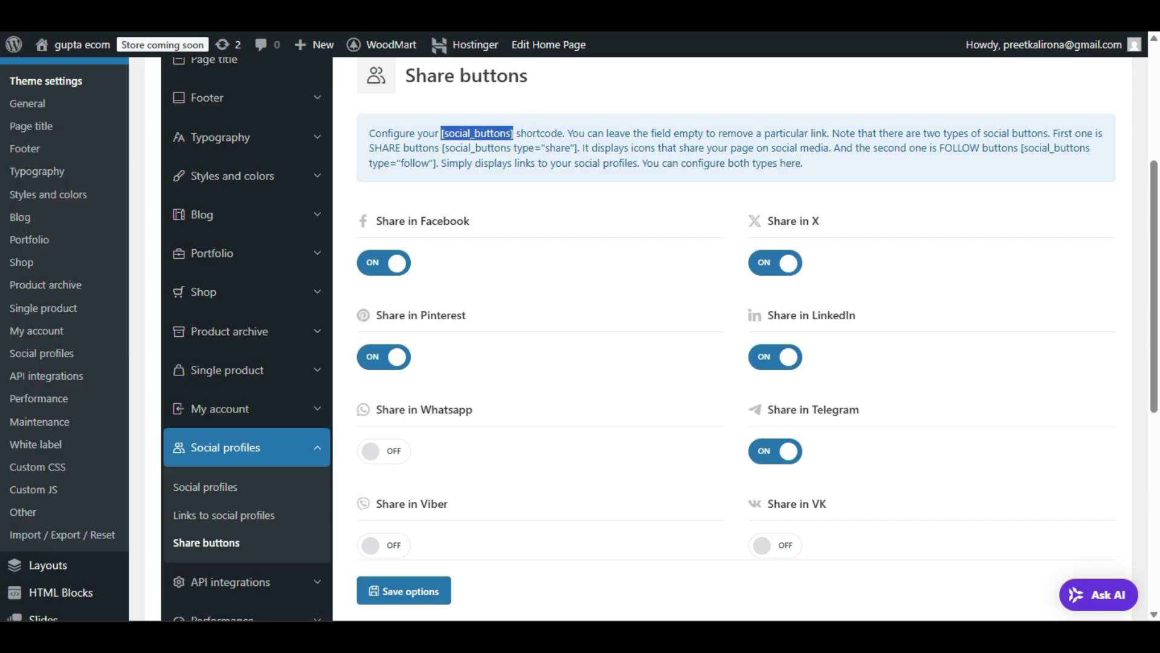
double_click(515, 127)
click(481, 189)
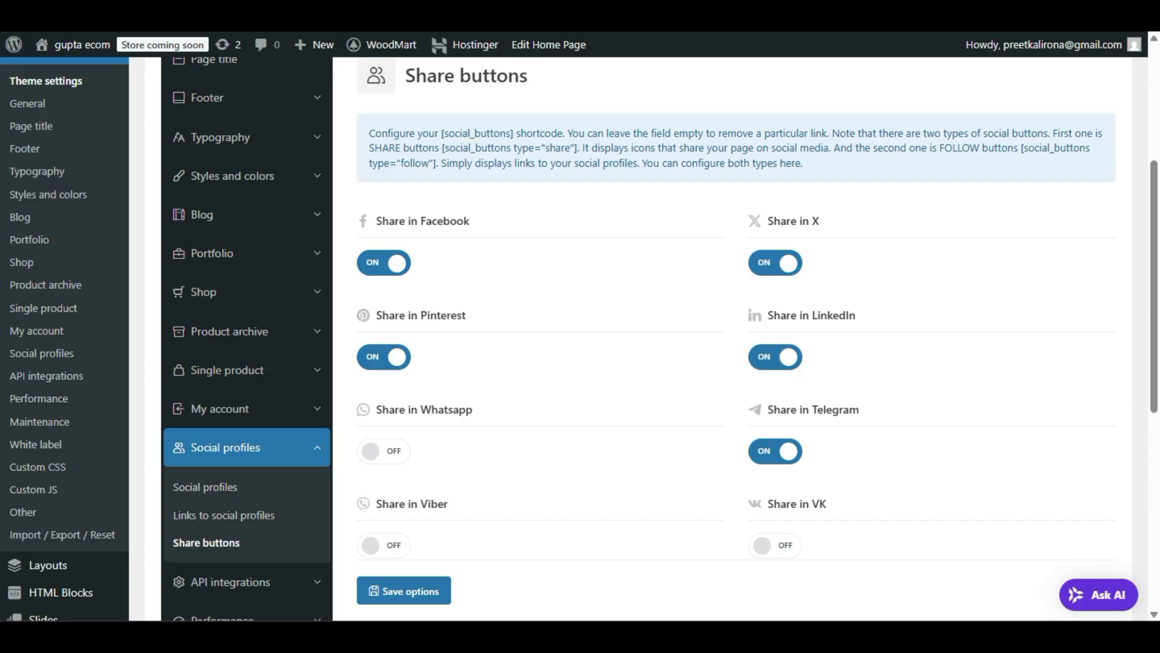
Highlight the [social_buttons type="share"] shortcode in the Share buttons description
drag(574, 147, 499, 162)
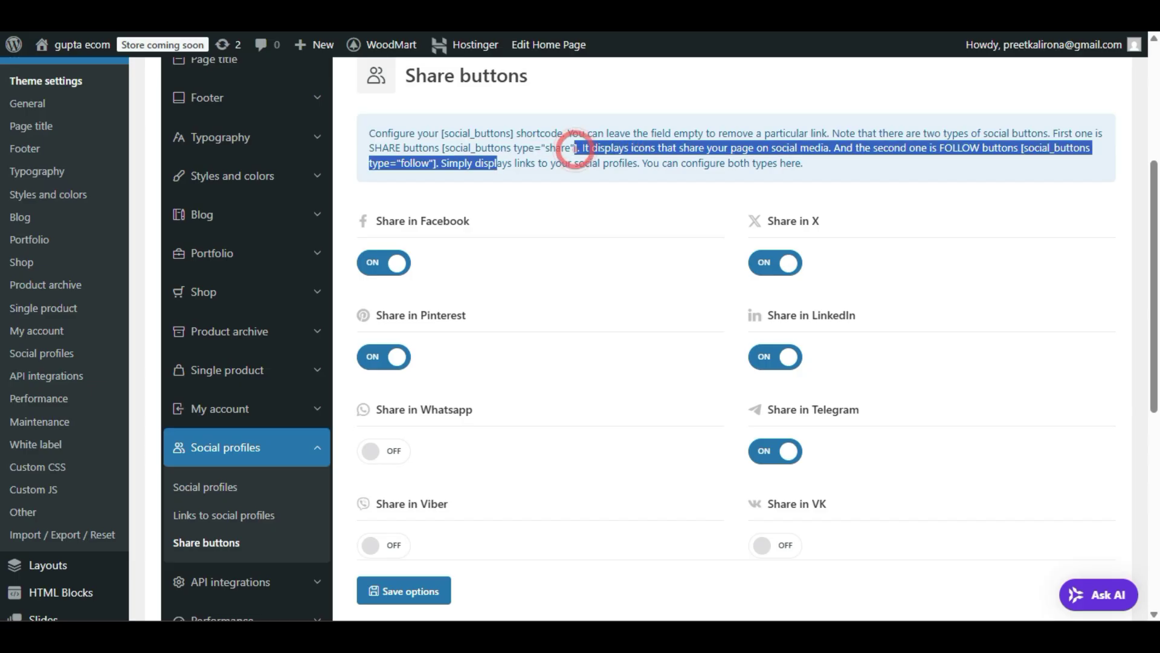
click(576, 148)
mouse_move(575, 147)
mouse_down()
mouse_move(480, 163)
mouse_move(576, 147)
mouse_up()
drag(441, 147, 445, 147)
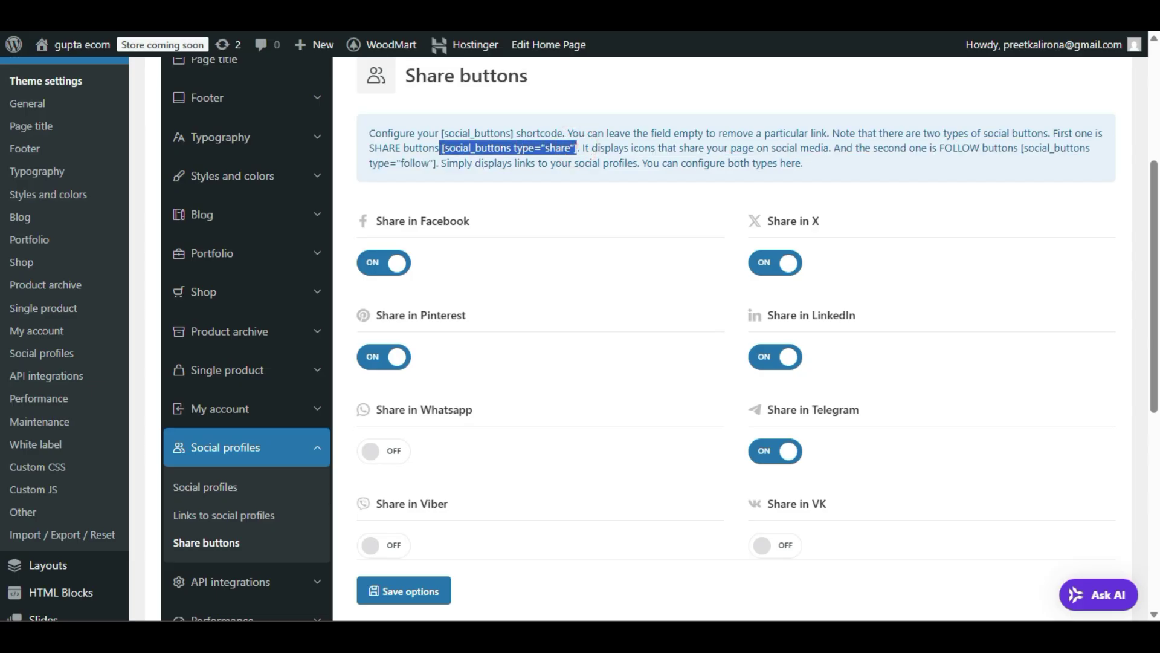
Copy the [social_buttons type="share"] shortcode from the Share buttons description, then highlight the [social_buttons type="follow"] shortcode
click(564, 149)
drag(577, 148, 445, 148)
right_click(444, 148)
click(469, 169)
drag(1020, 148, 433, 162)
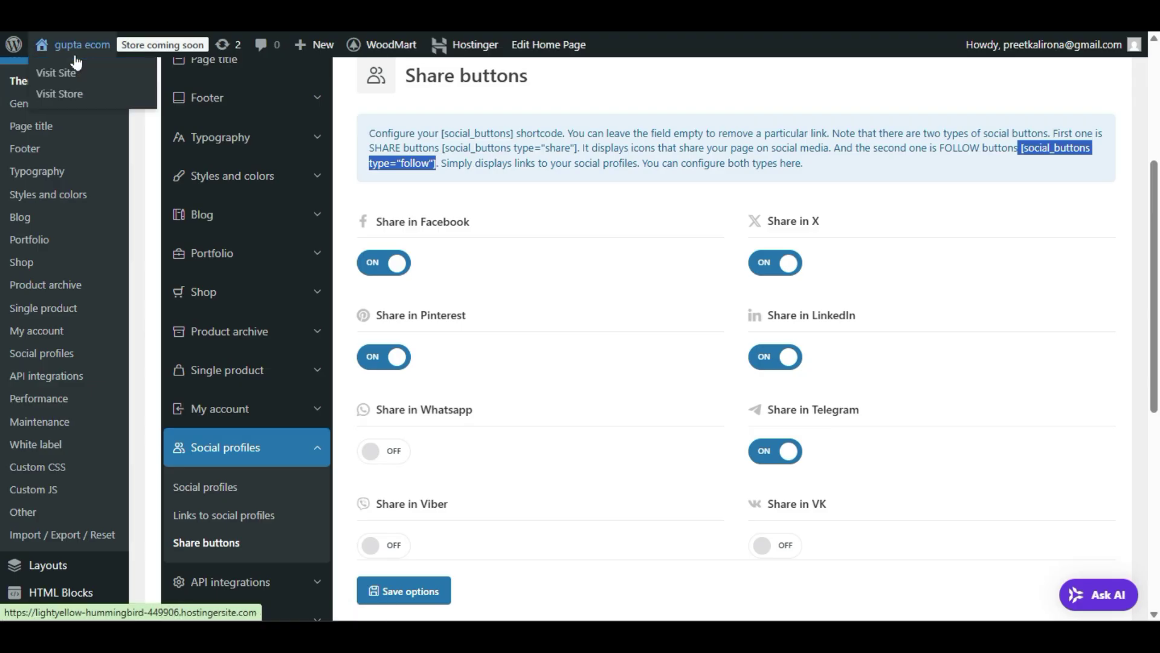
Open the store site in a new tab and open its About Us page in WPBakery Page Builder
right_click(73, 76)
click(100, 94)
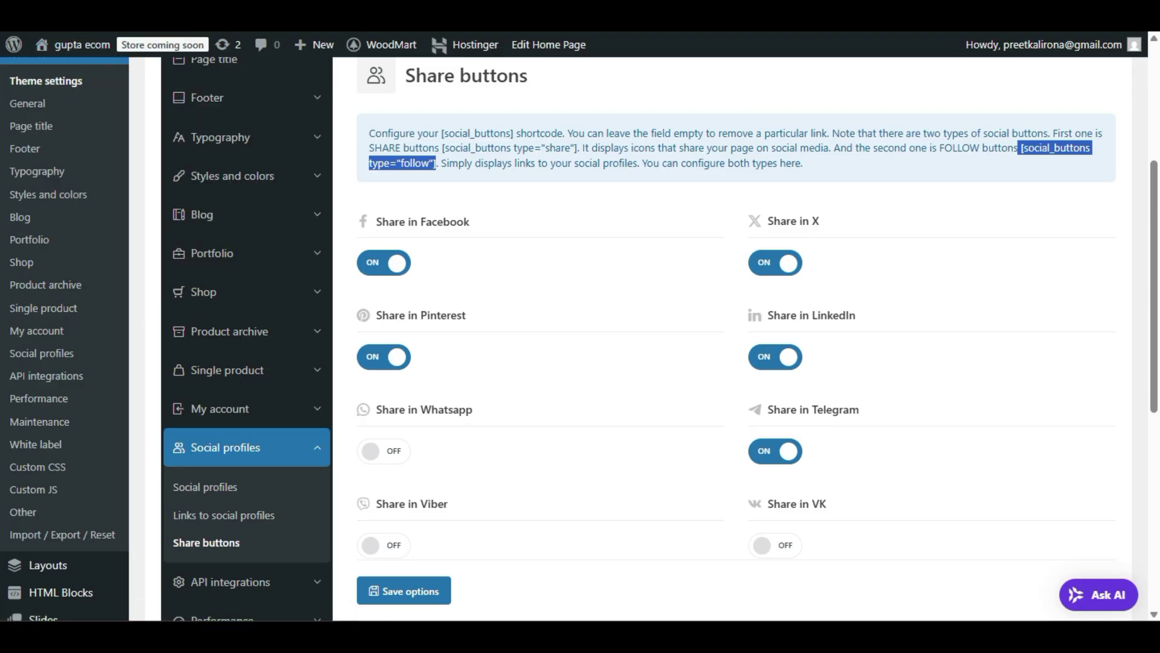
key(ctrl+Tab)
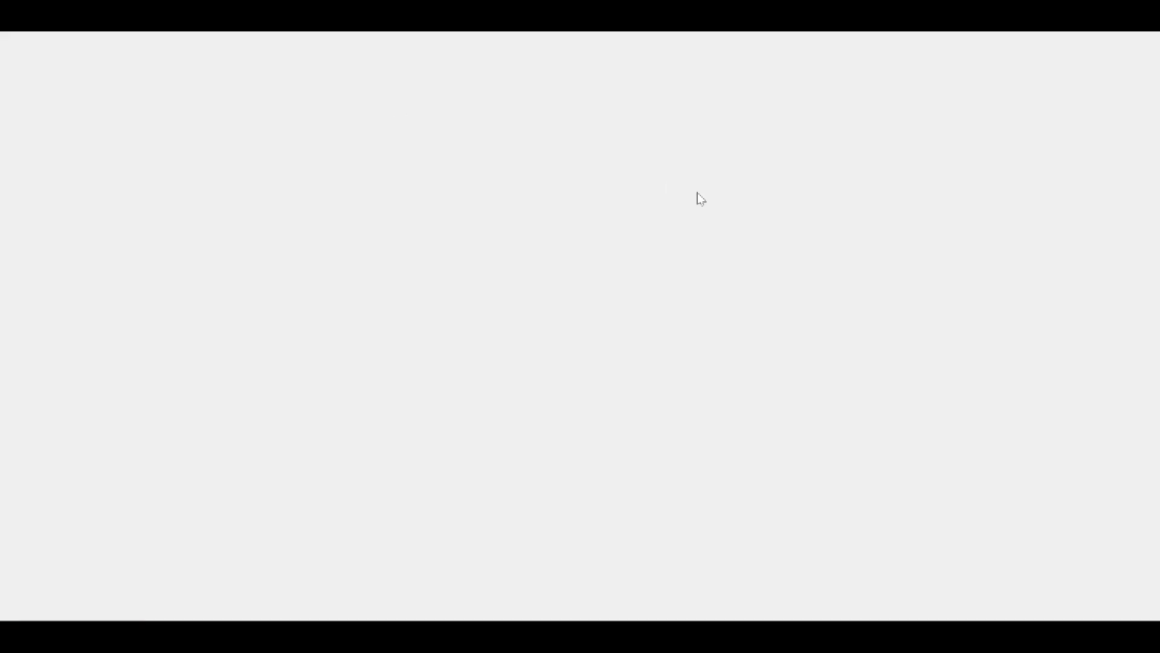
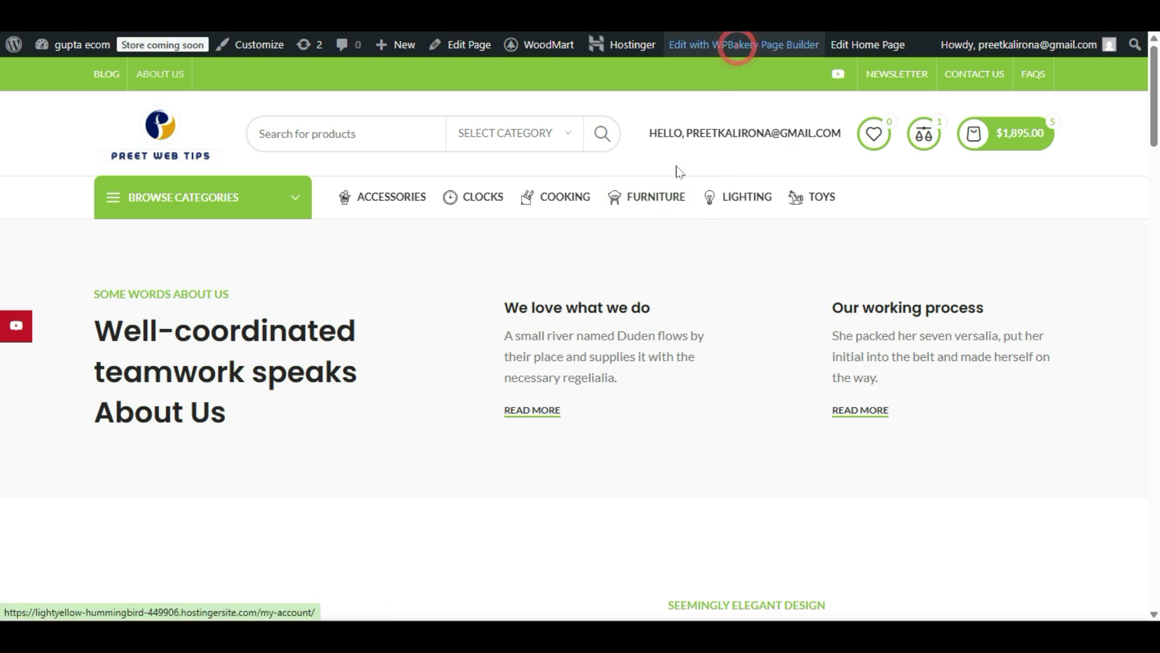
scroll(524, 390, down, 5)
scroll(525, 389, down, 5)
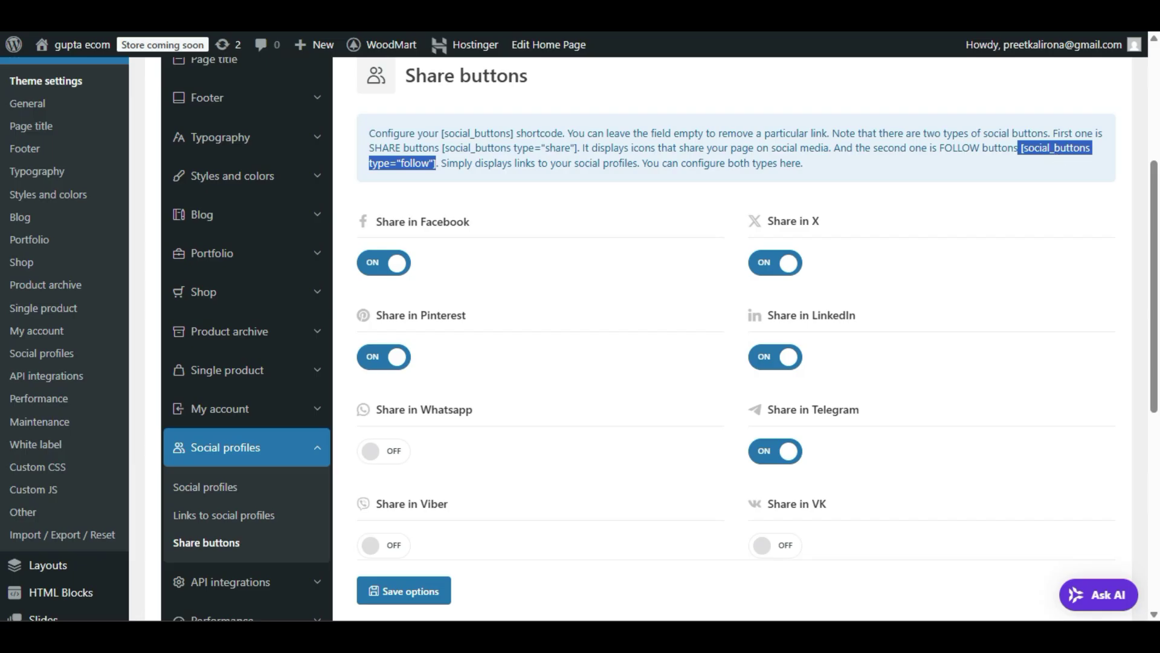
Highlight the lines of the shortcode description in the Share buttons settings, clearing each selection
right_click(1057, 155)
click(985, 170)
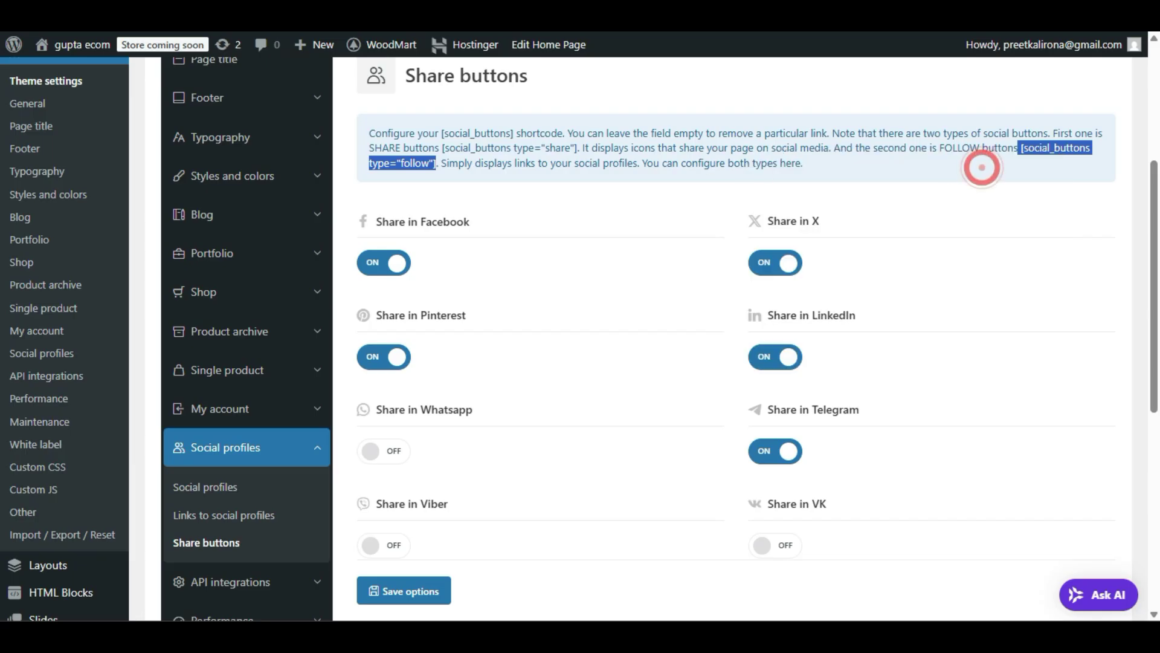
drag(367, 134, 636, 134)
triple_click(367, 133)
click(927, 171)
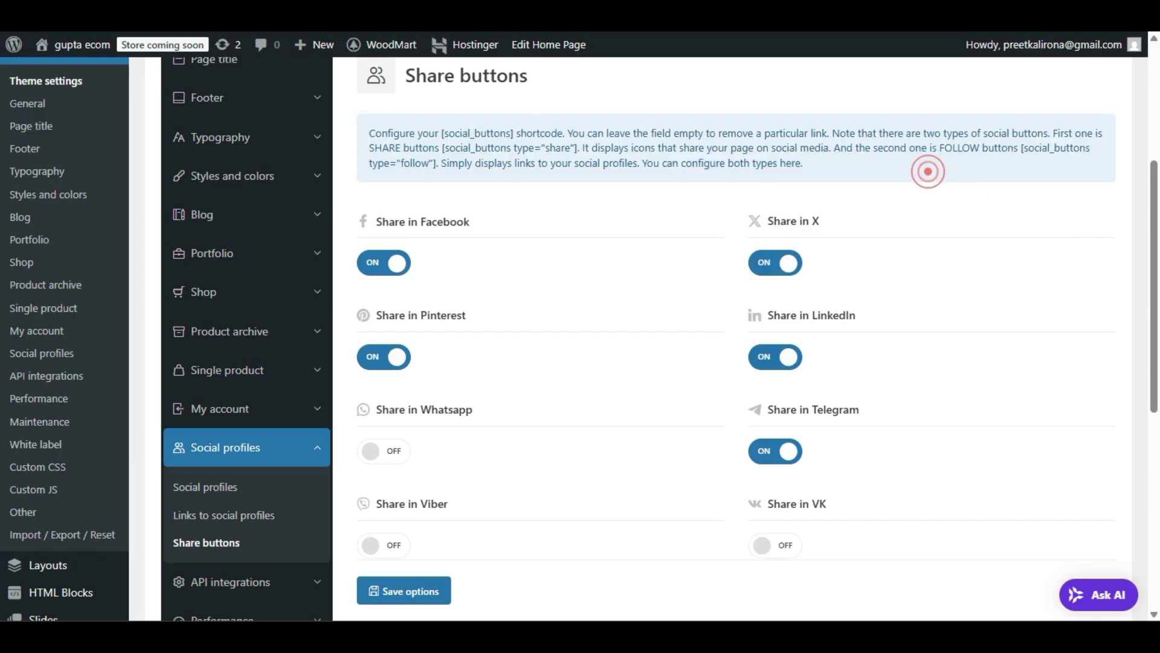
drag(370, 148, 468, 148)
triple_click(371, 143)
click(837, 162)
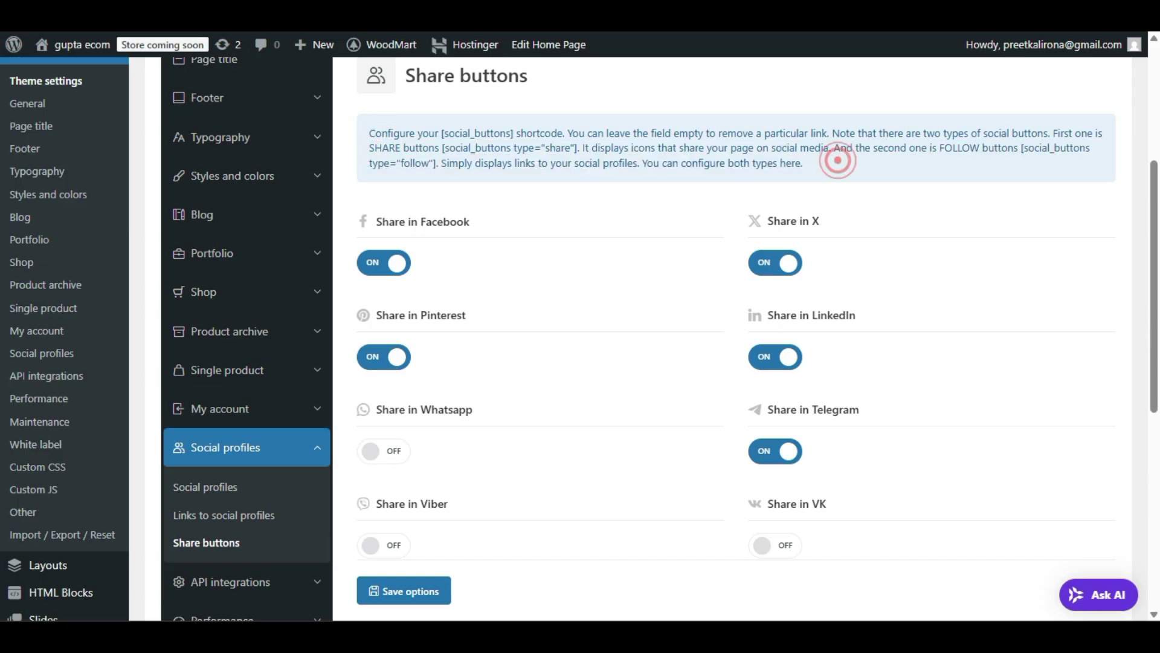
Copy the [social_buttons type="follow"] shortcode from the Share buttons description and switch to the WPBakery editor of the About Us page
drag(1021, 148, 916, 173)
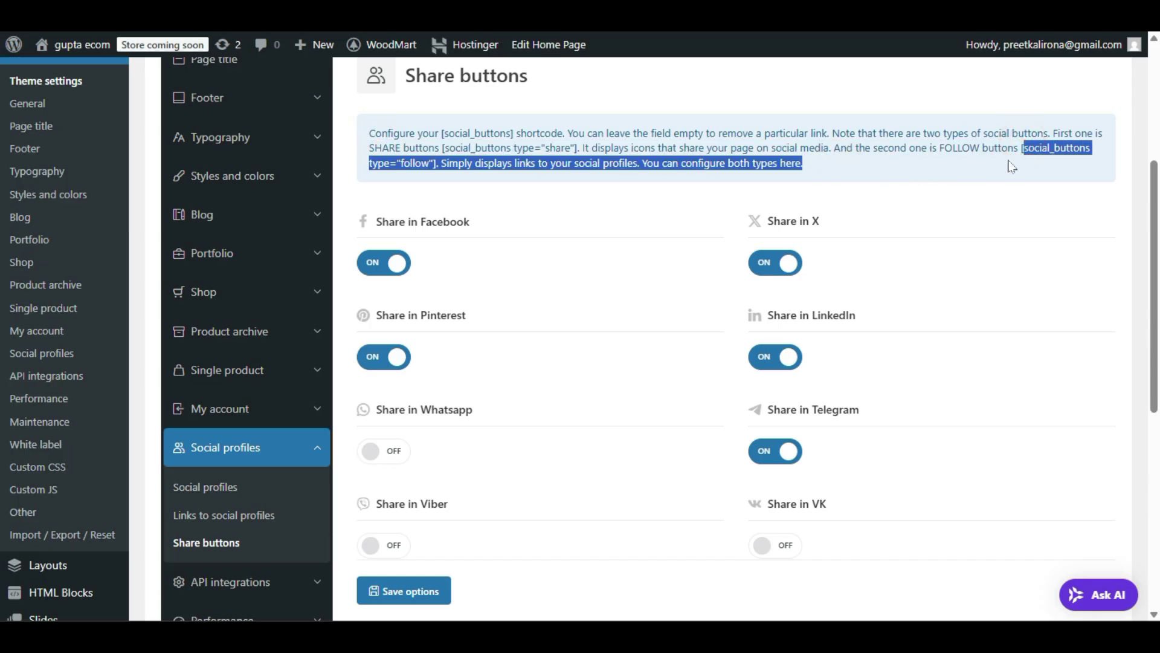
click(1020, 149)
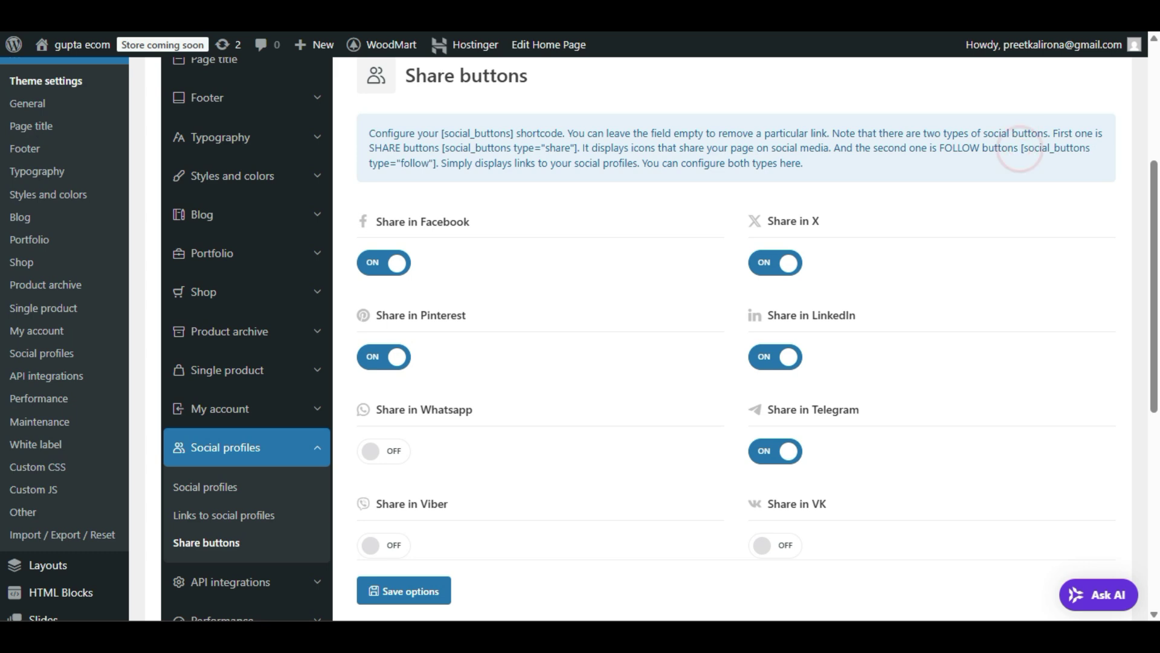
drag(1021, 148, 439, 183)
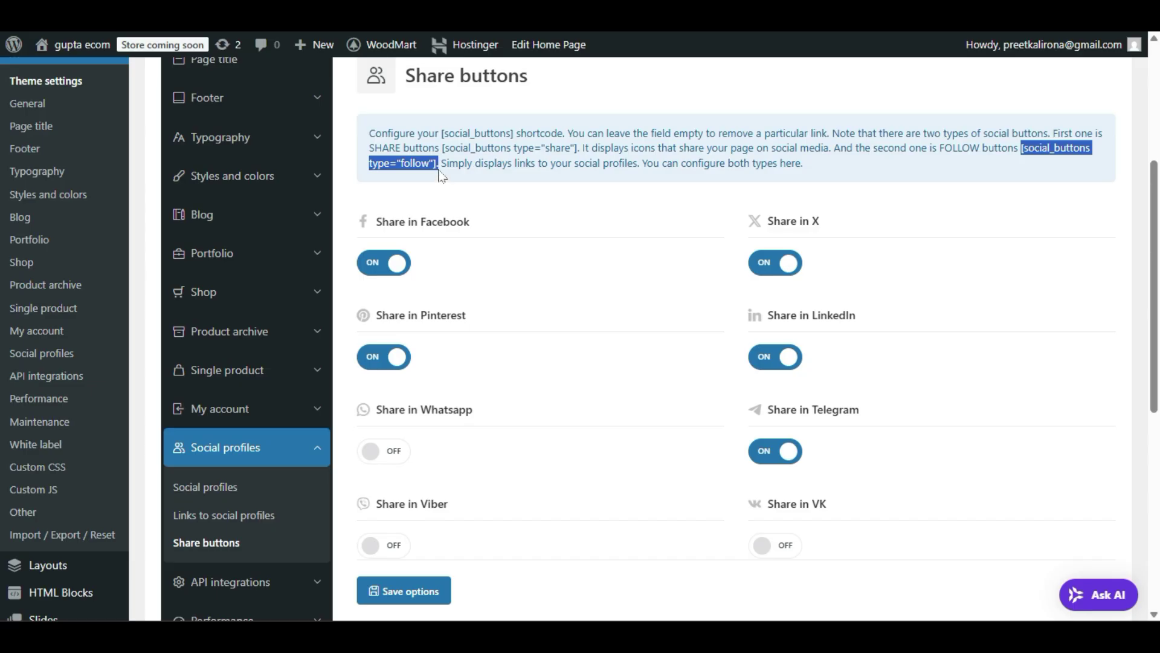
key(ctrl+Tab)
key(ctrl+Tab)
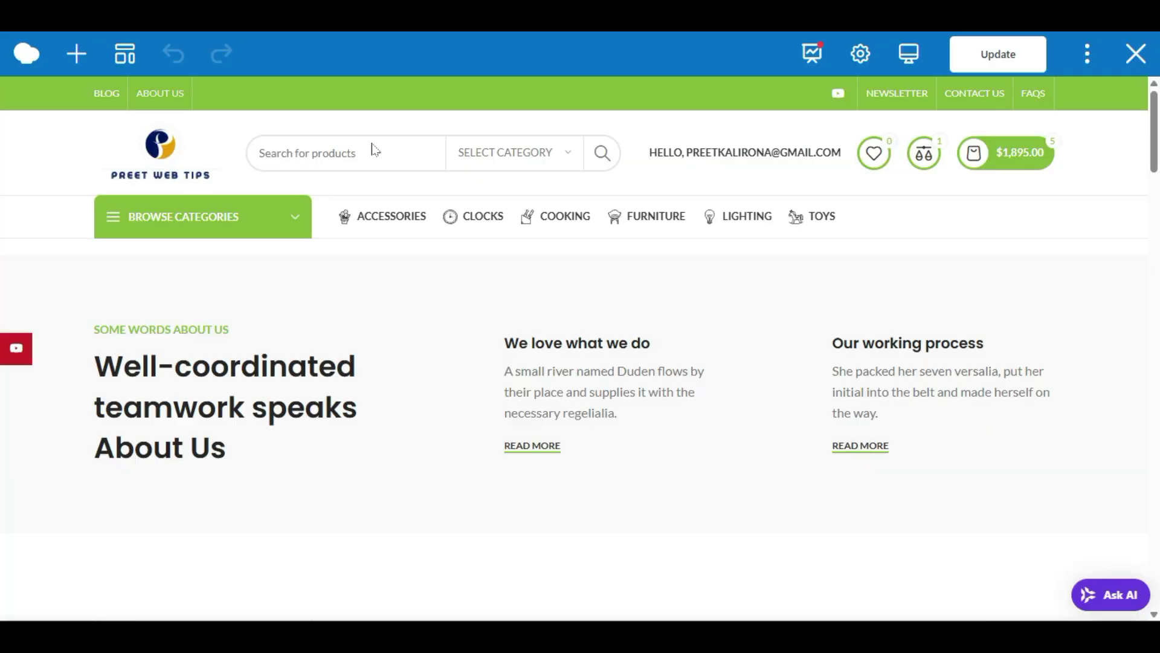
Open the element picker for the empty area above the brand logos and search the elements for "short"
scroll(461, 231, down, 5)
scroll(570, 360, down, 1)
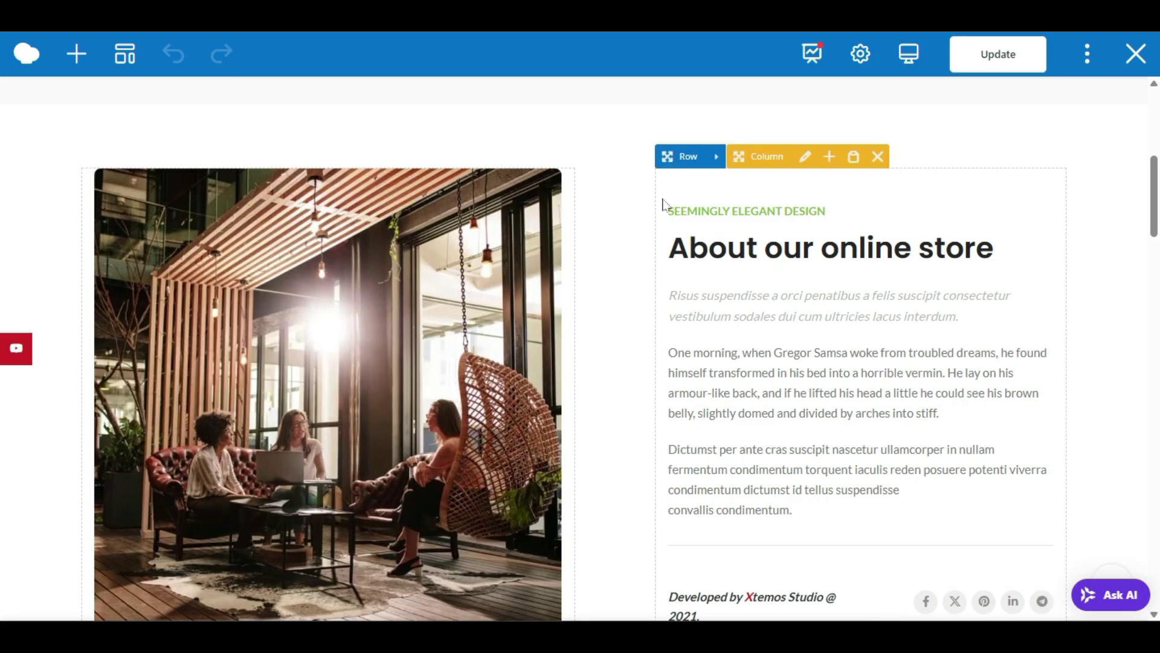
scroll(626, 327, down, 20)
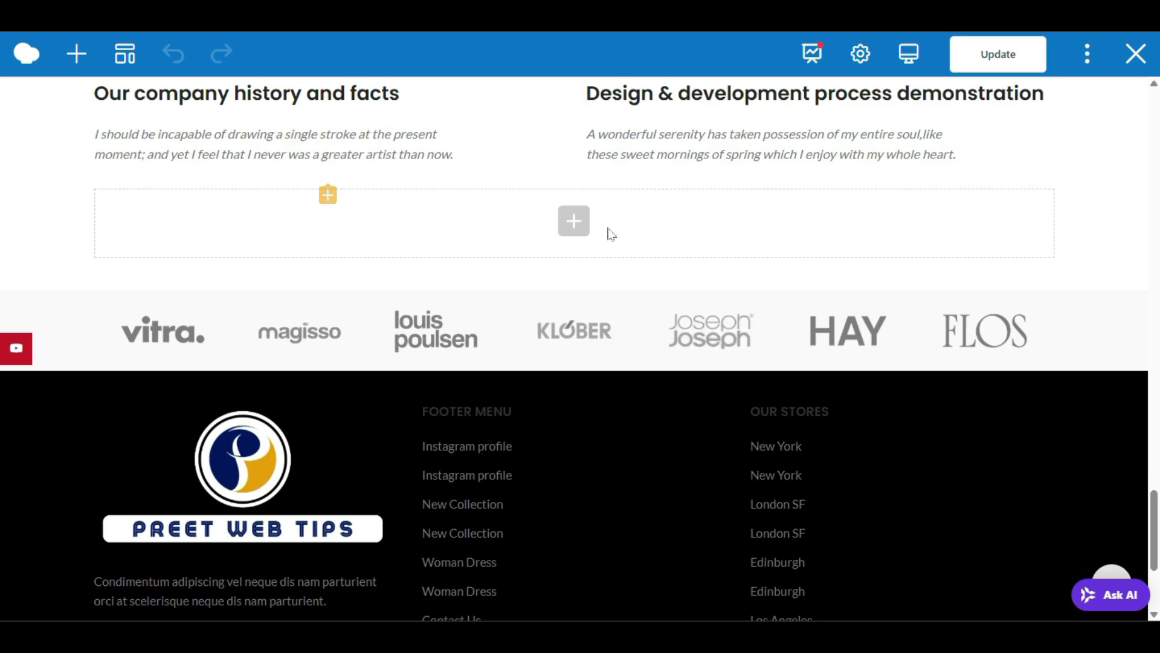
click(573, 221)
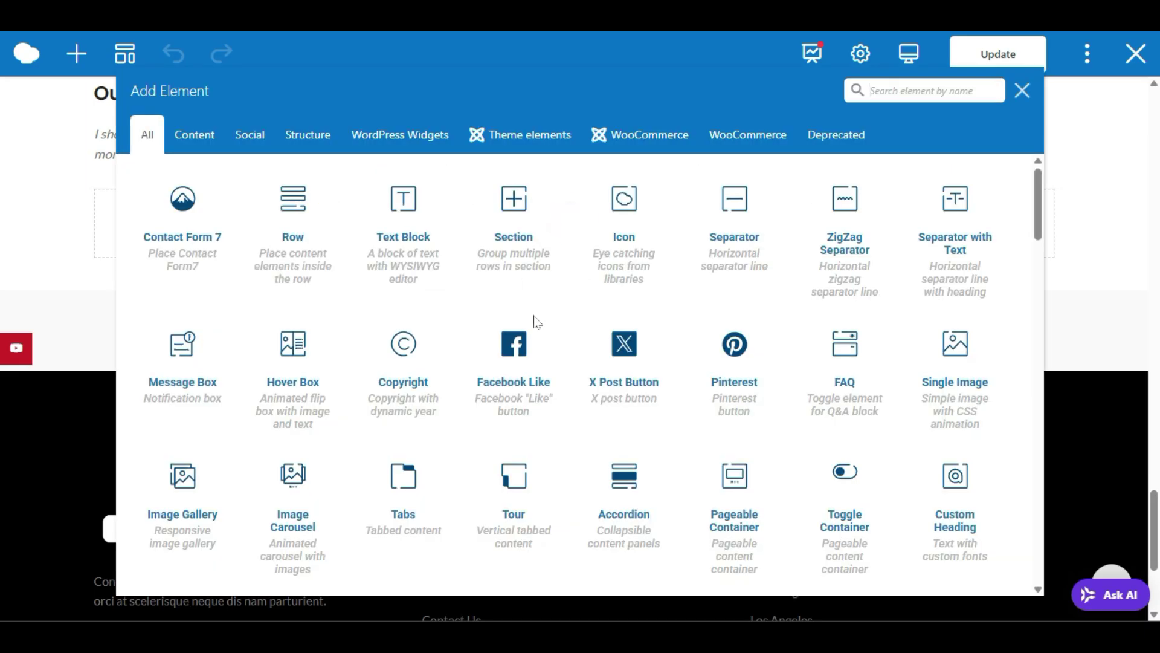
click(882, 90)
text(short)
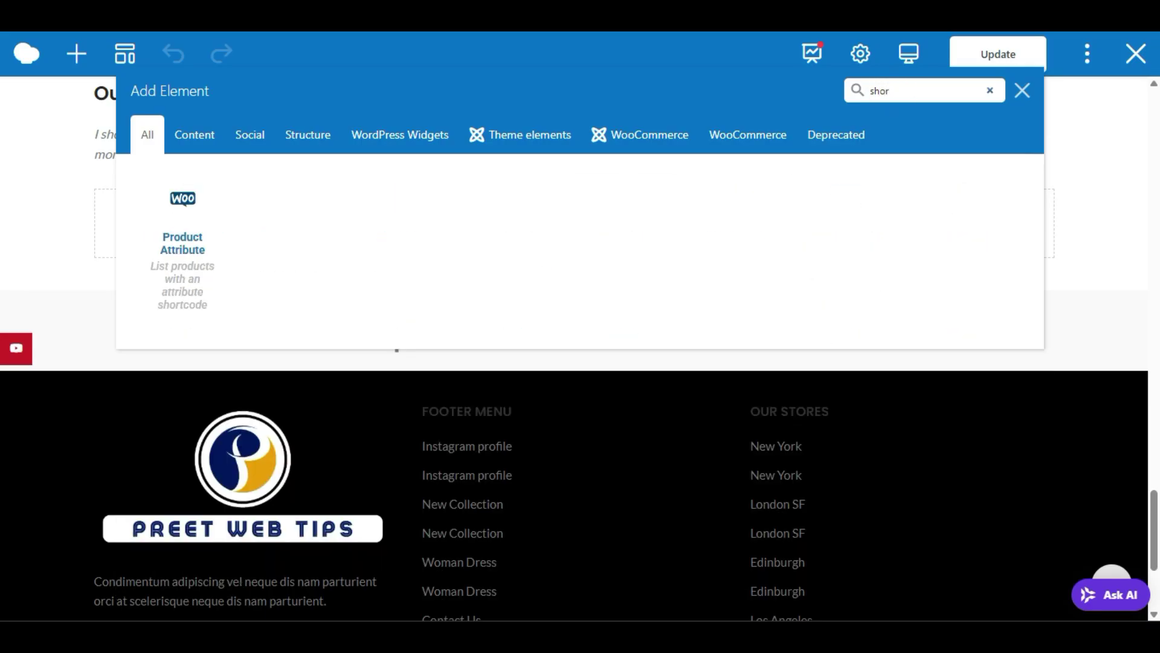
Search the elements for "html" and add a Raw HTML element to the page
key(BackSpace)
key(BackSpace)
key(BackSpace)
text(html)
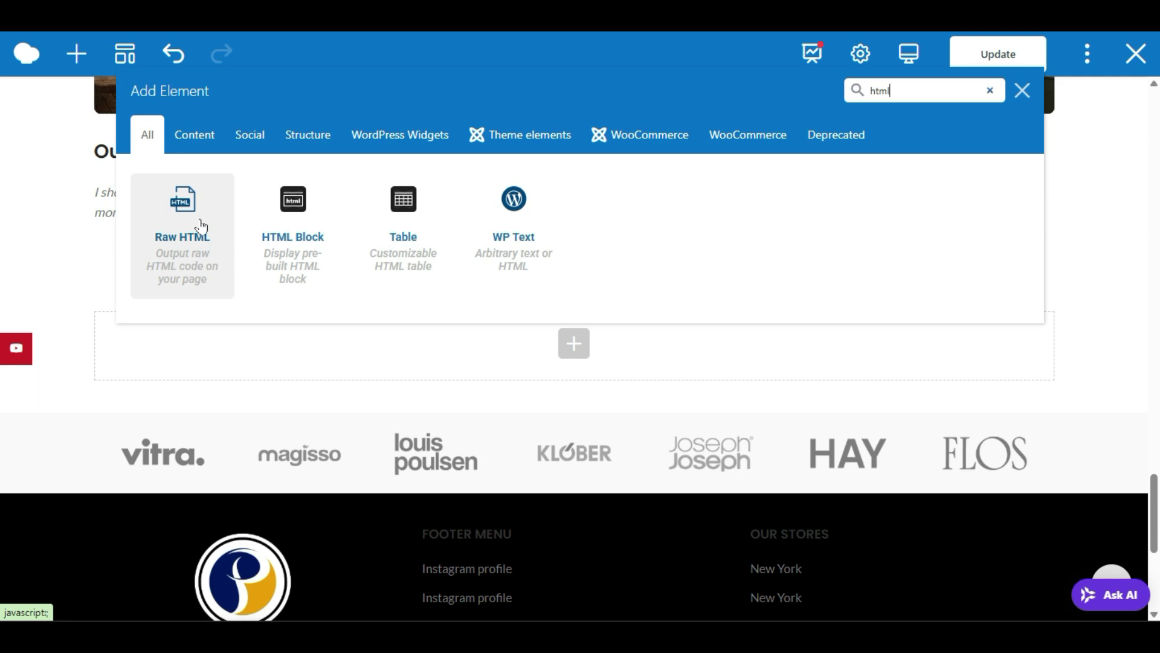
click(201, 226)
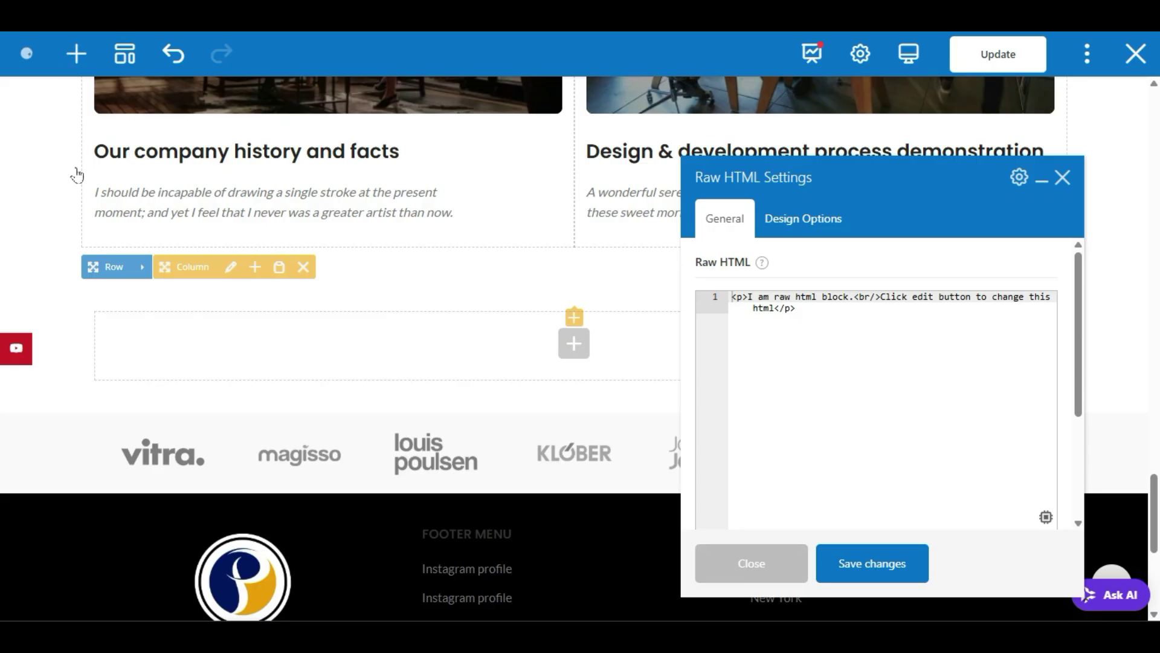
Replace the Raw HTML placeholder code with [social_buttons type="follow"] and close the element settings
drag(826, 318, 713, 305)
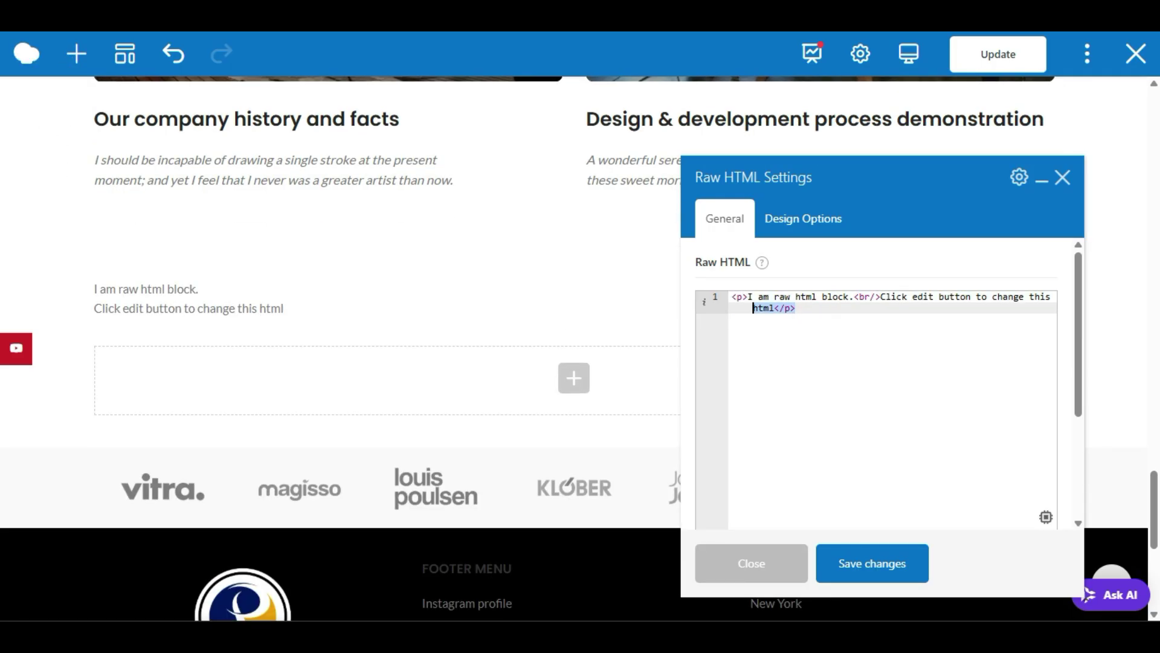
click(770, 308)
triple_click(769, 308)
key(BackSpace)
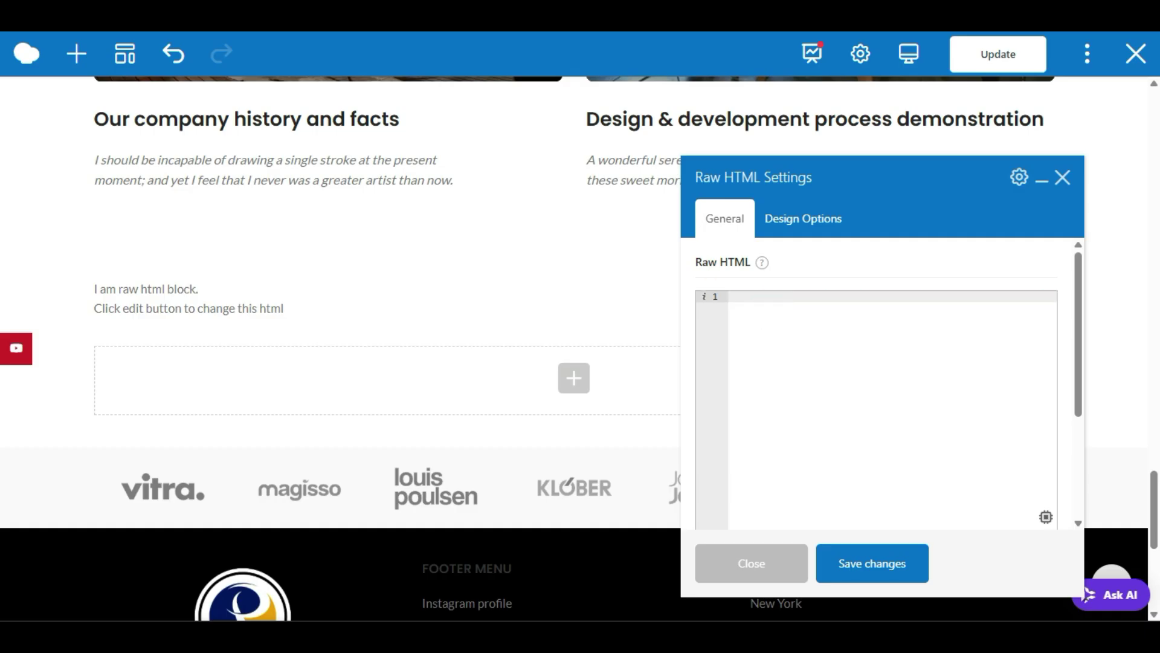
key(ctrl+v)
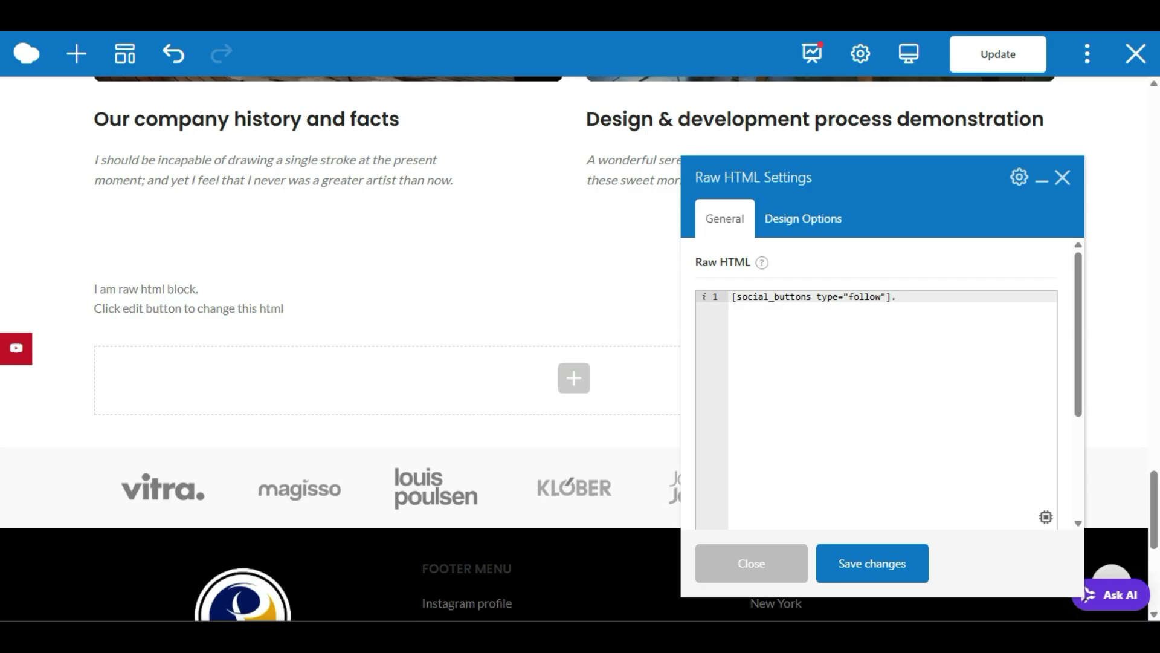
key(BackSpace)
click(1064, 179)
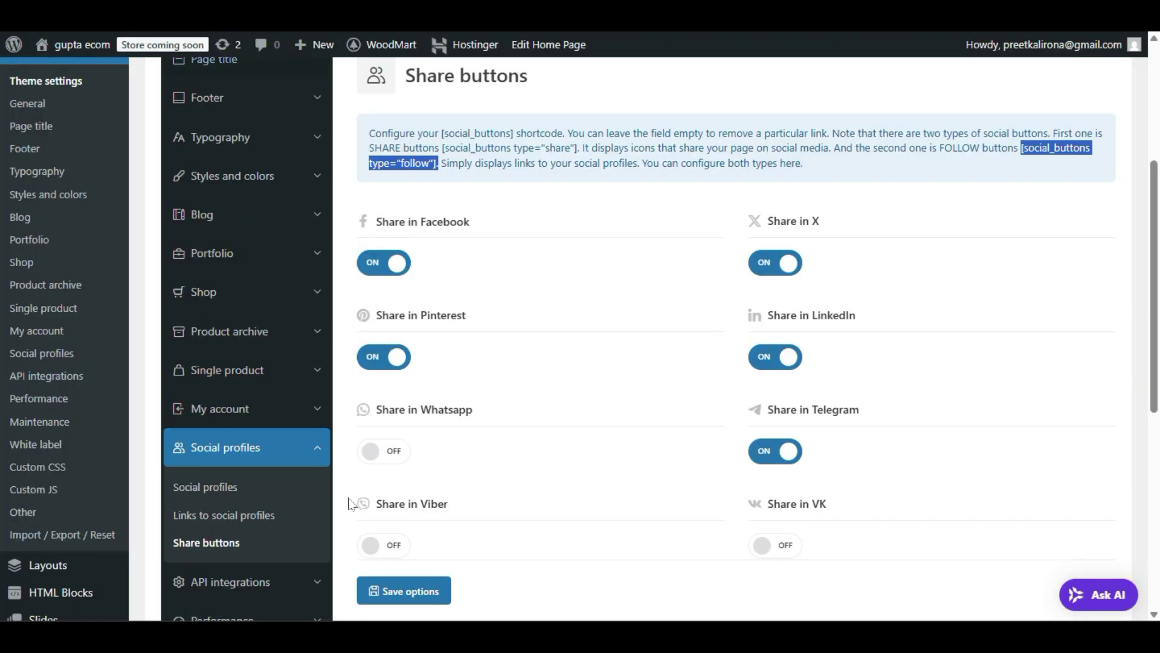
In the theme's Links to social profiles, set the Facebook, X and Instagram links to # and save the options
click(278, 515)
click(471, 257)
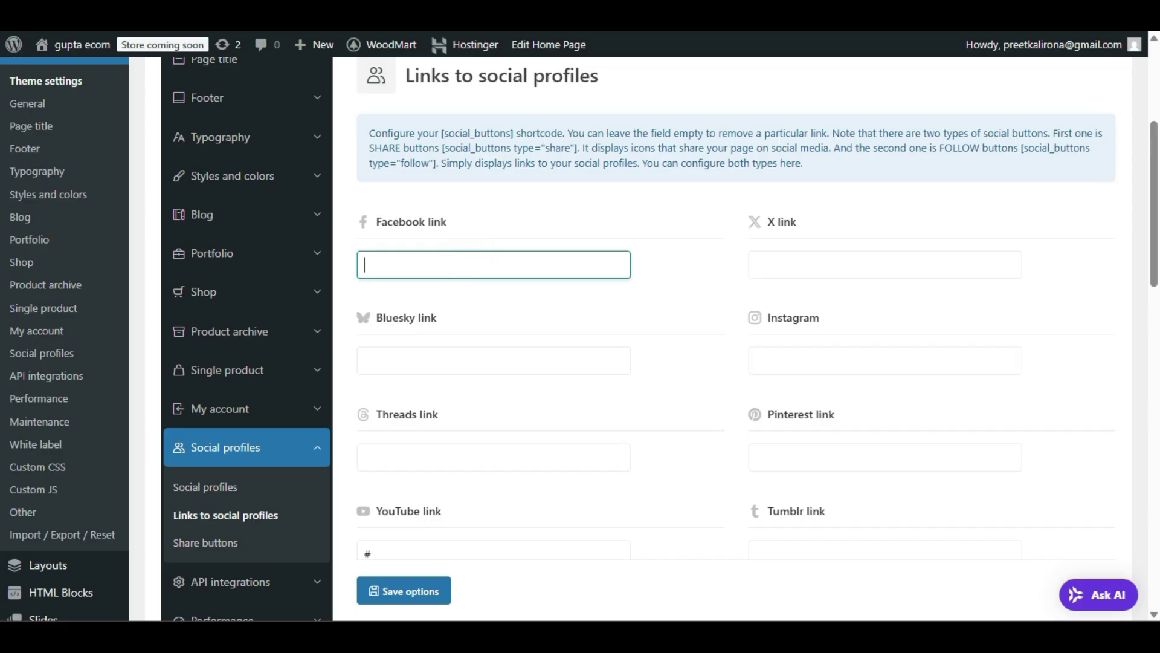
text(#)
click(768, 264)
text(#)
double_click(776, 361)
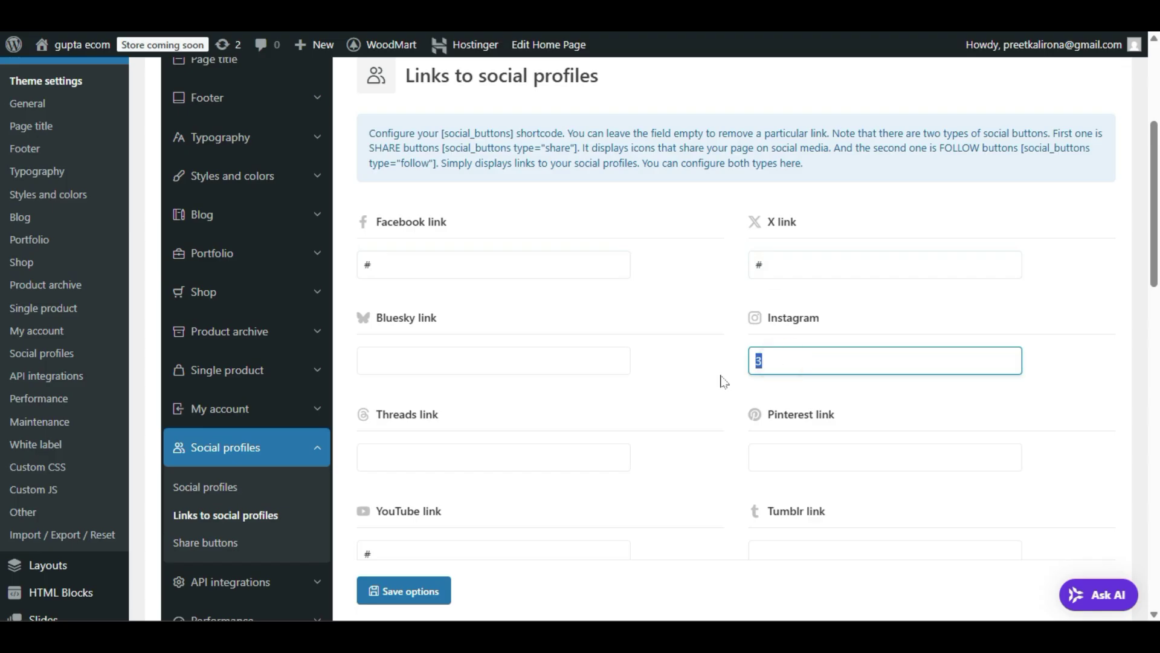
text(#)
scroll(719, 384, down, 2)
click(391, 590)
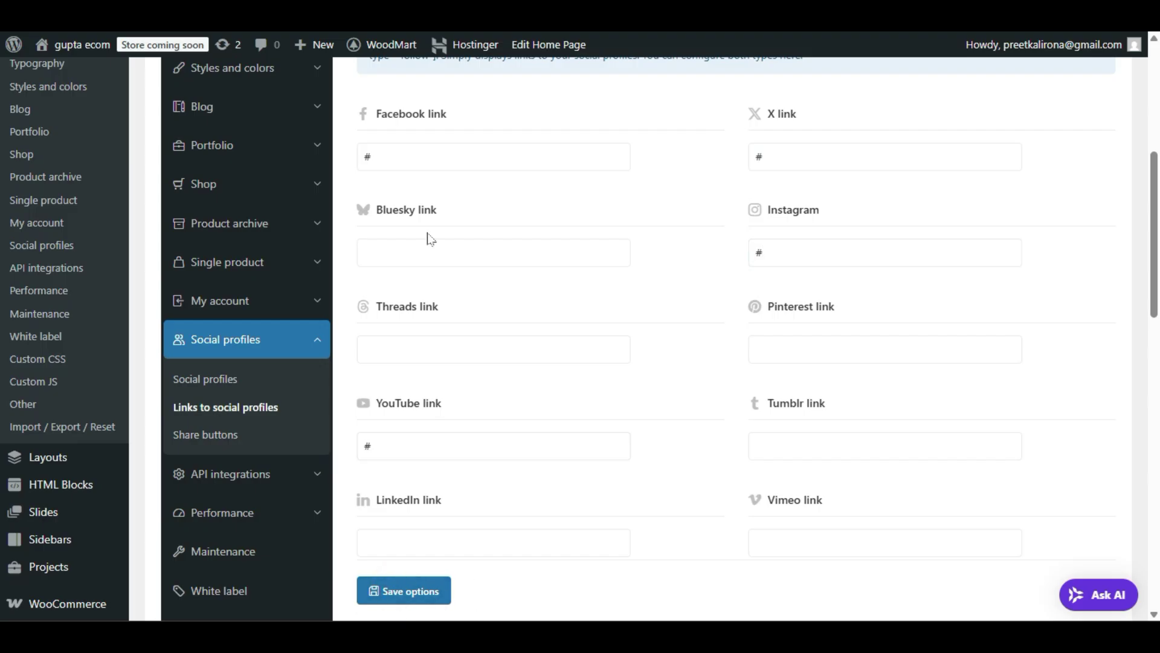
Update the About Us page in the WPBakery editor and check the follow buttons above the brand logos
mouse_move(68, 45)
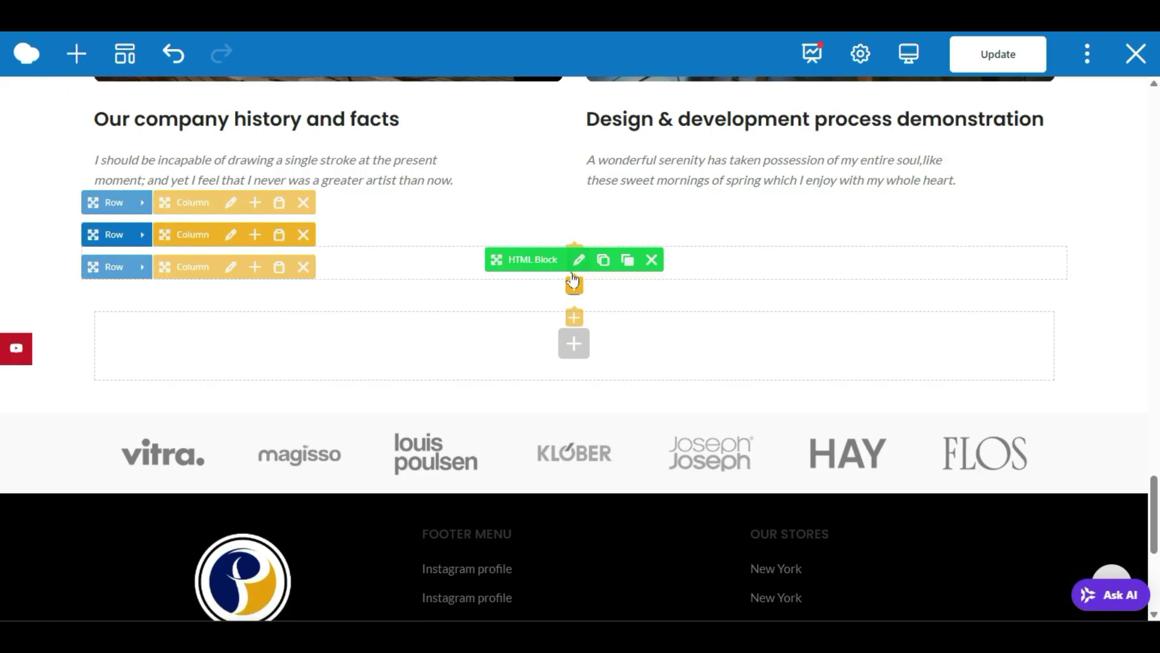
click(1024, 65)
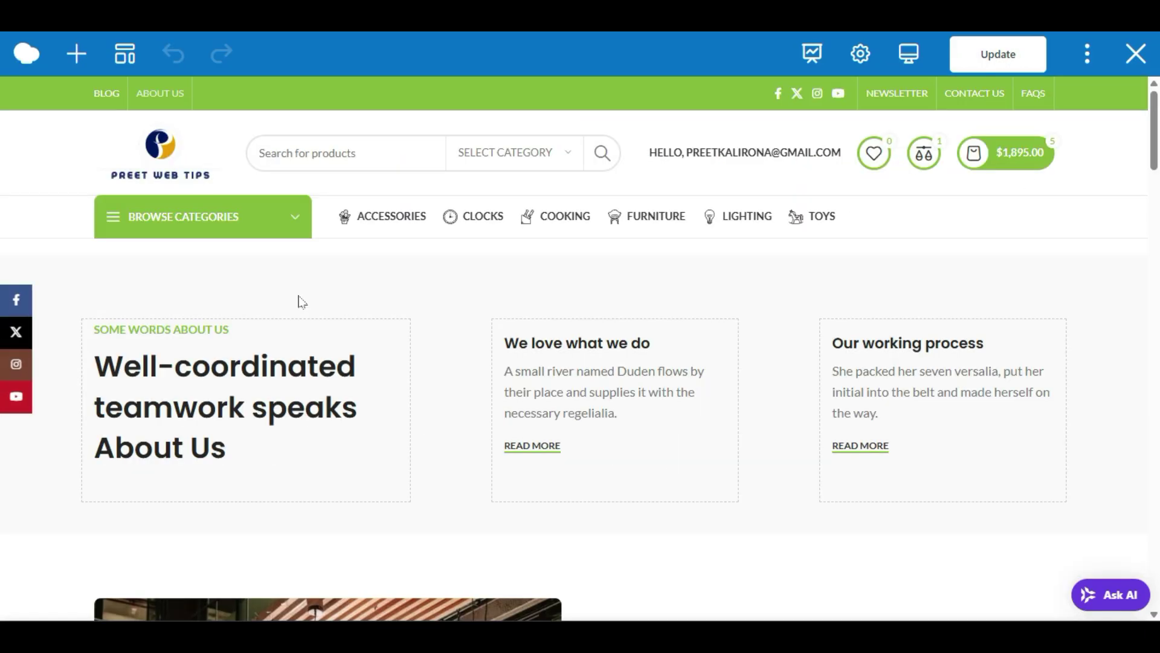
scroll(302, 302, down, 15)
scroll(321, 325, down, 15)
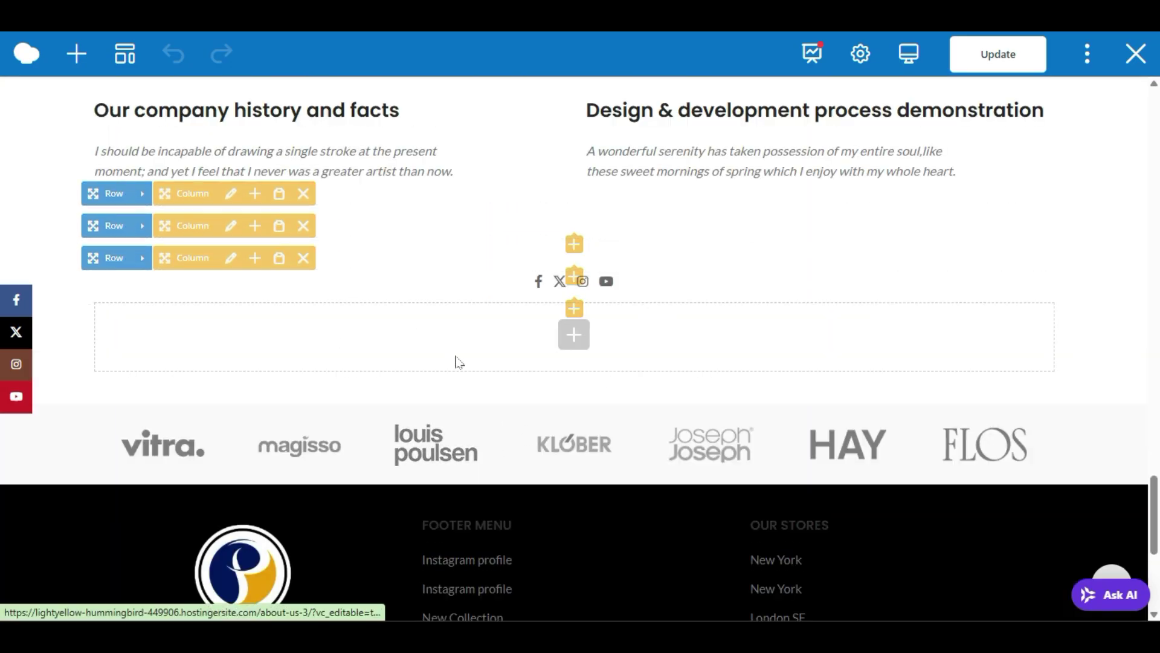
drag(497, 303, 589, 362)
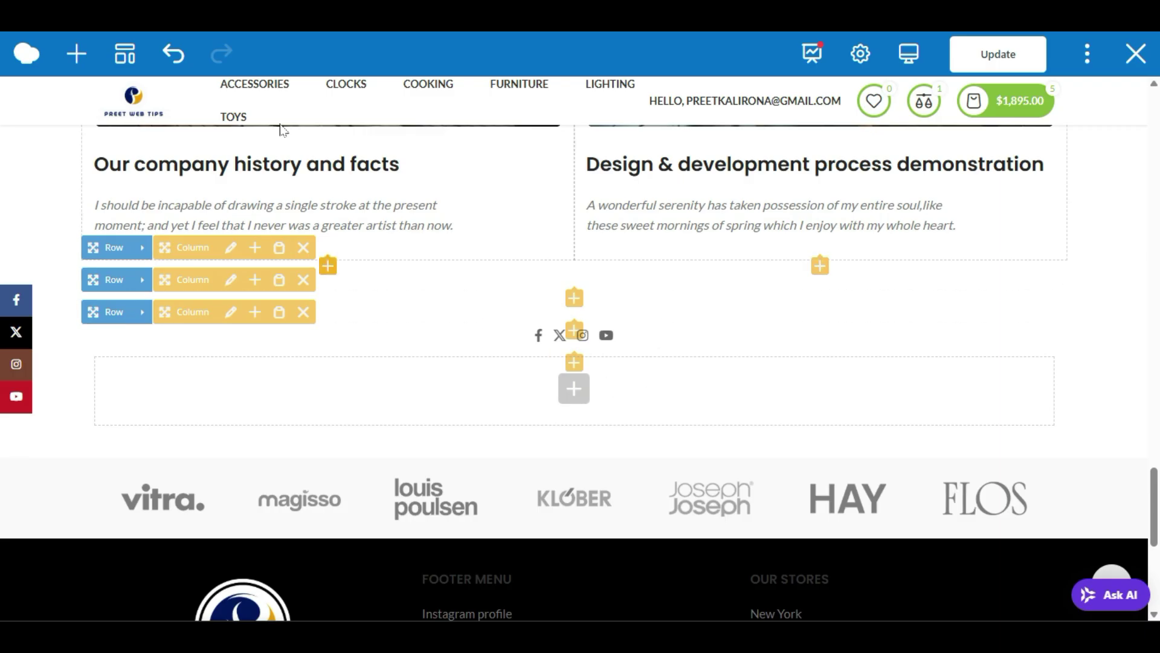
click(74, 54)
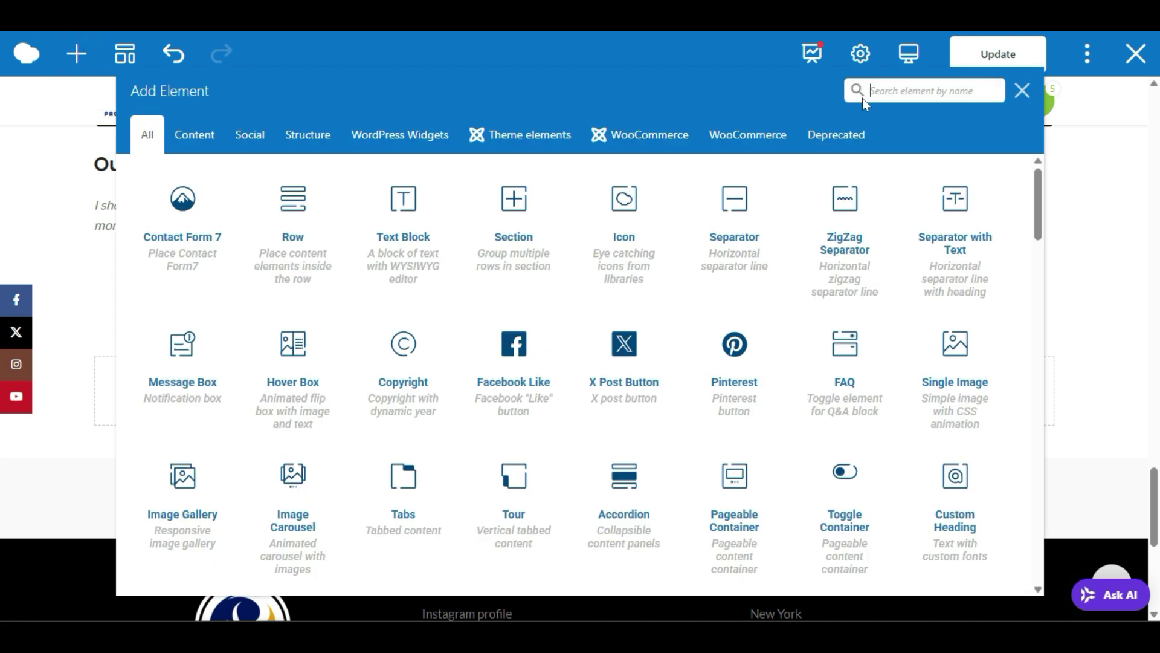
click(1034, 97)
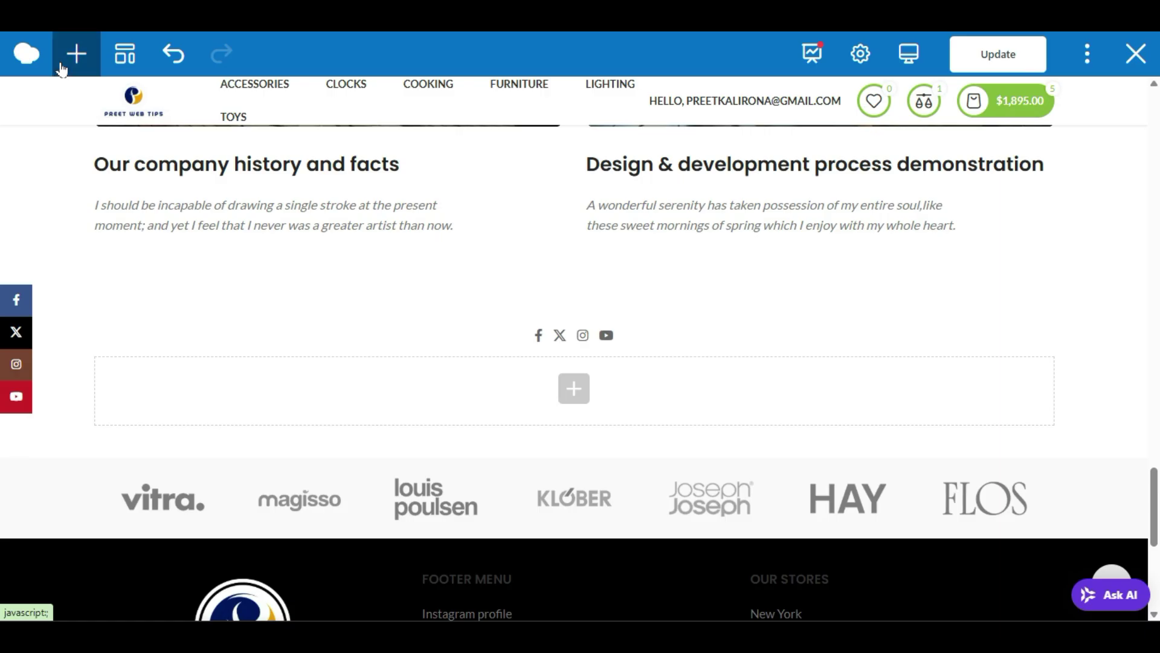
mouse_move(560, 322)
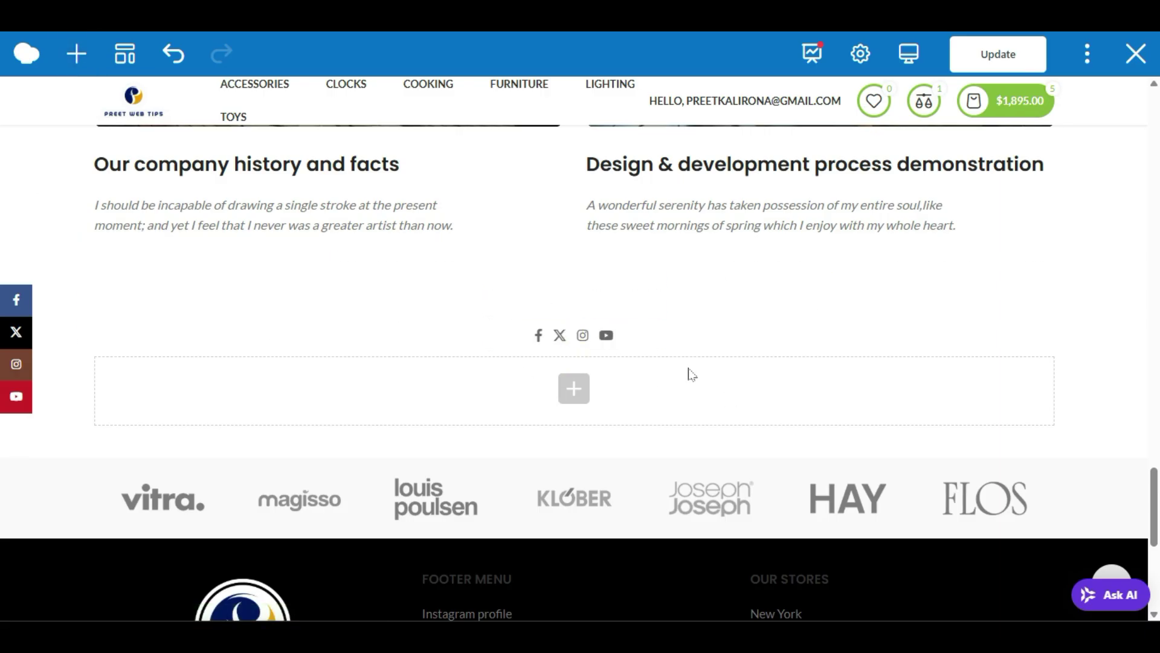